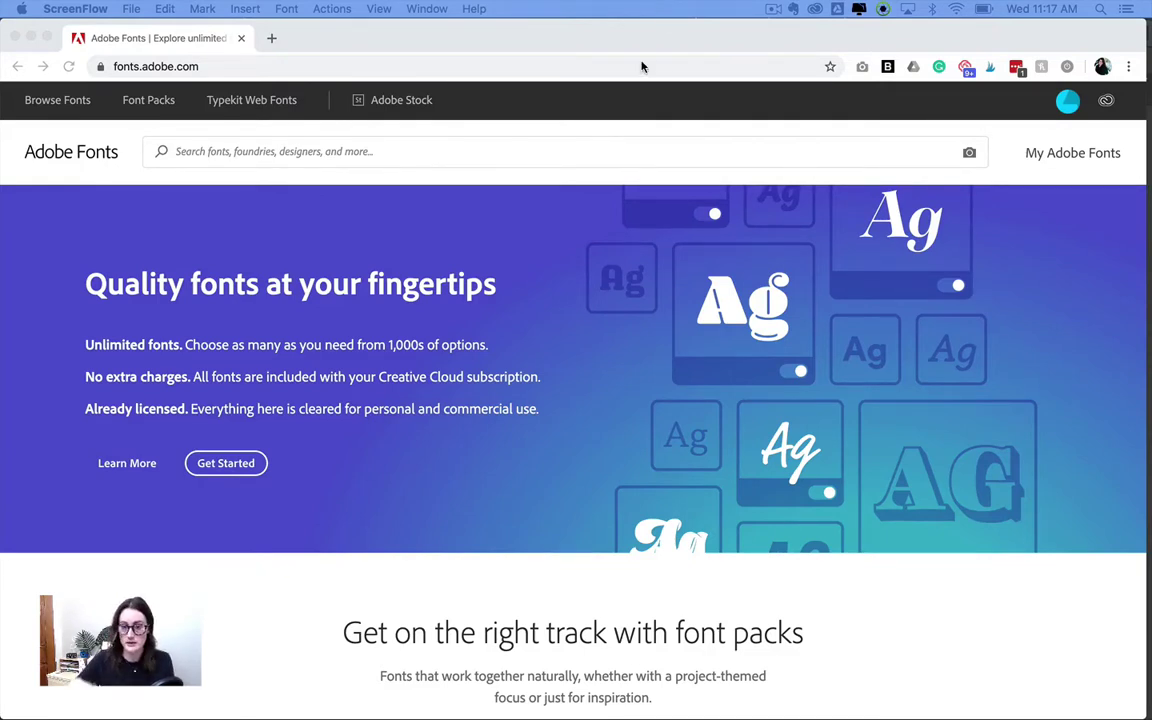
# - Browse the full Adobe Fonts catalogue and open the Quiche Sans family page
pyautogui.click(67, 106)
pyautogui.click(226, 143)
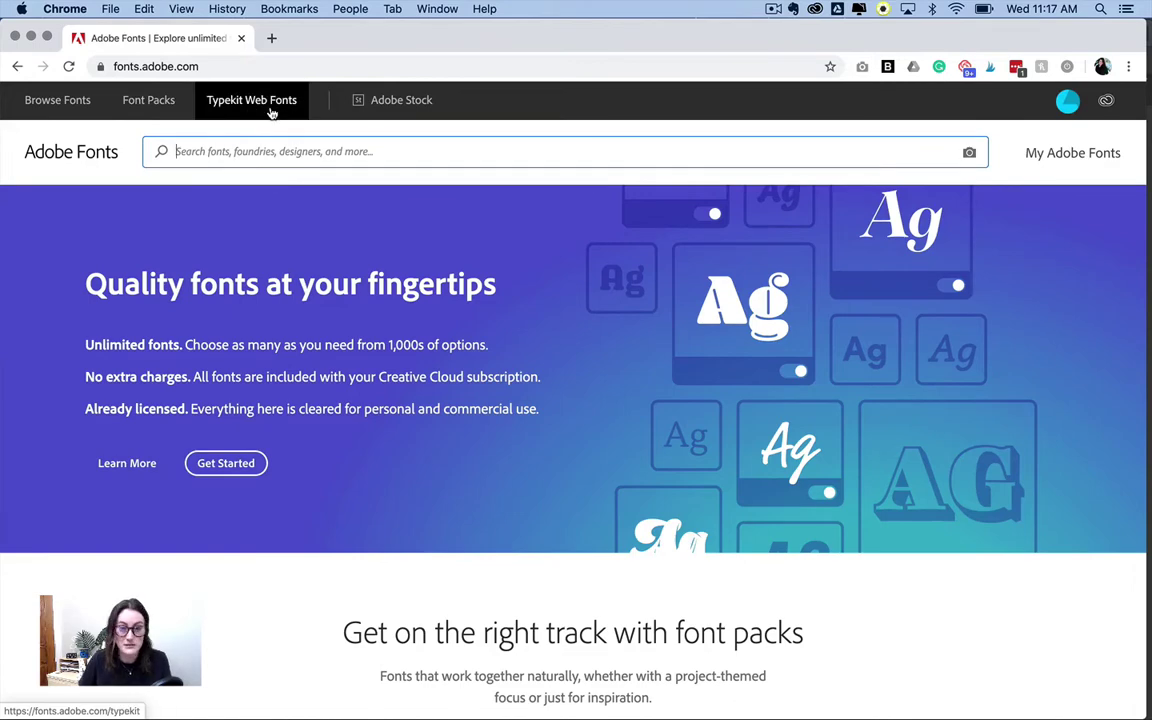
pyautogui.click(67, 104)
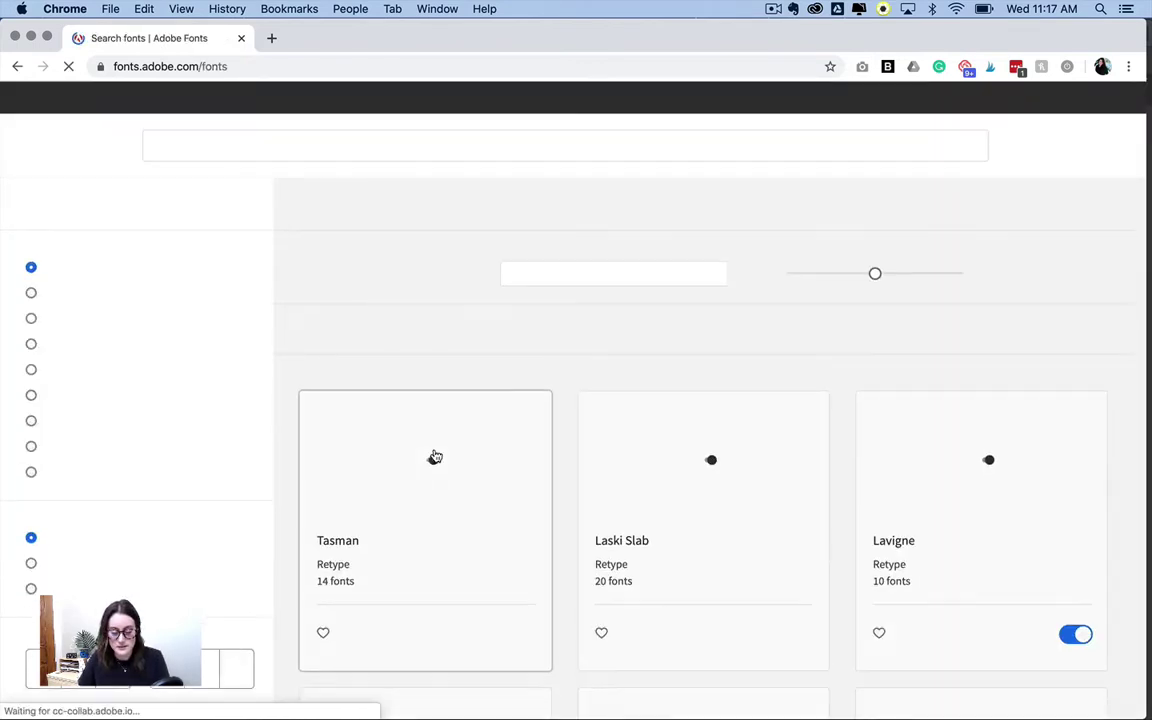
pyautogui.scroll(-10, 567, 480)
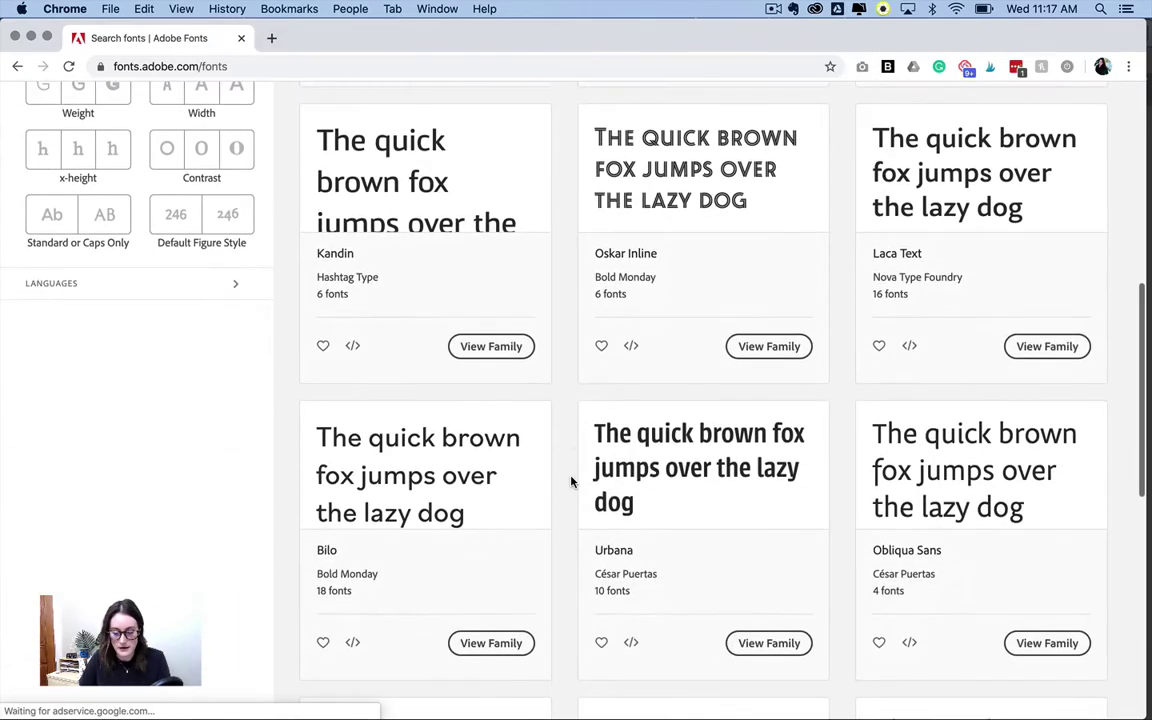
pyautogui.scroll(-8, 571, 482)
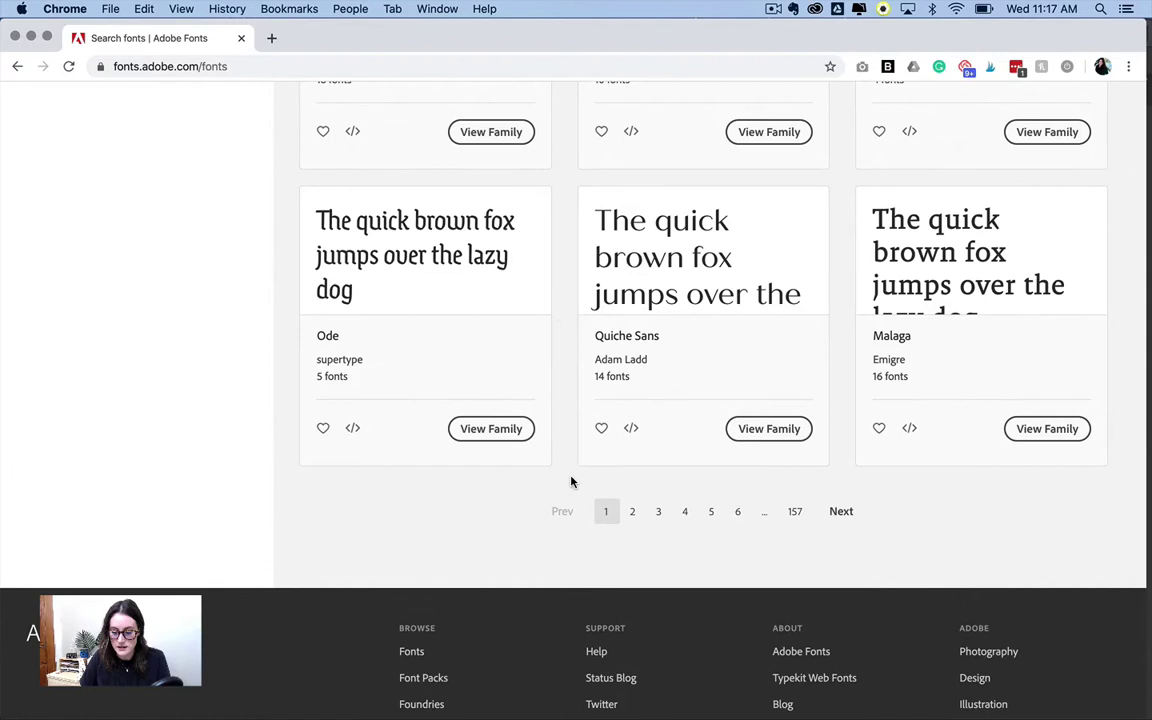
pyautogui.click(778, 432)
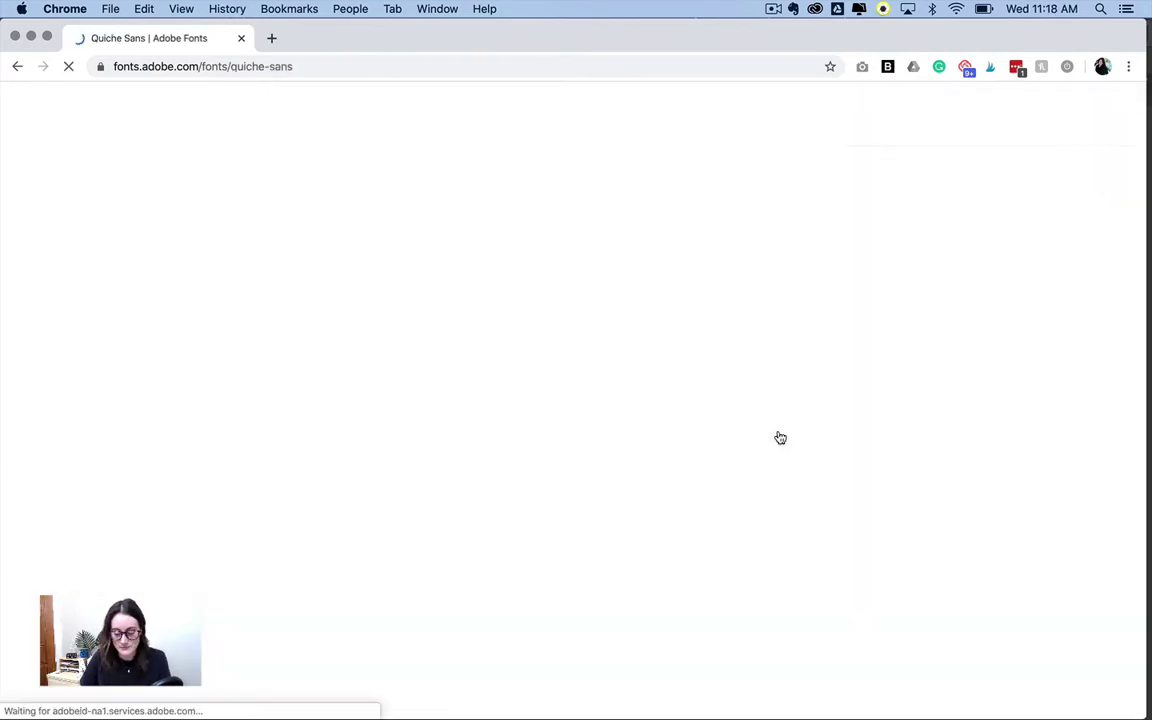
pyautogui.scroll(-10, 802, 294)
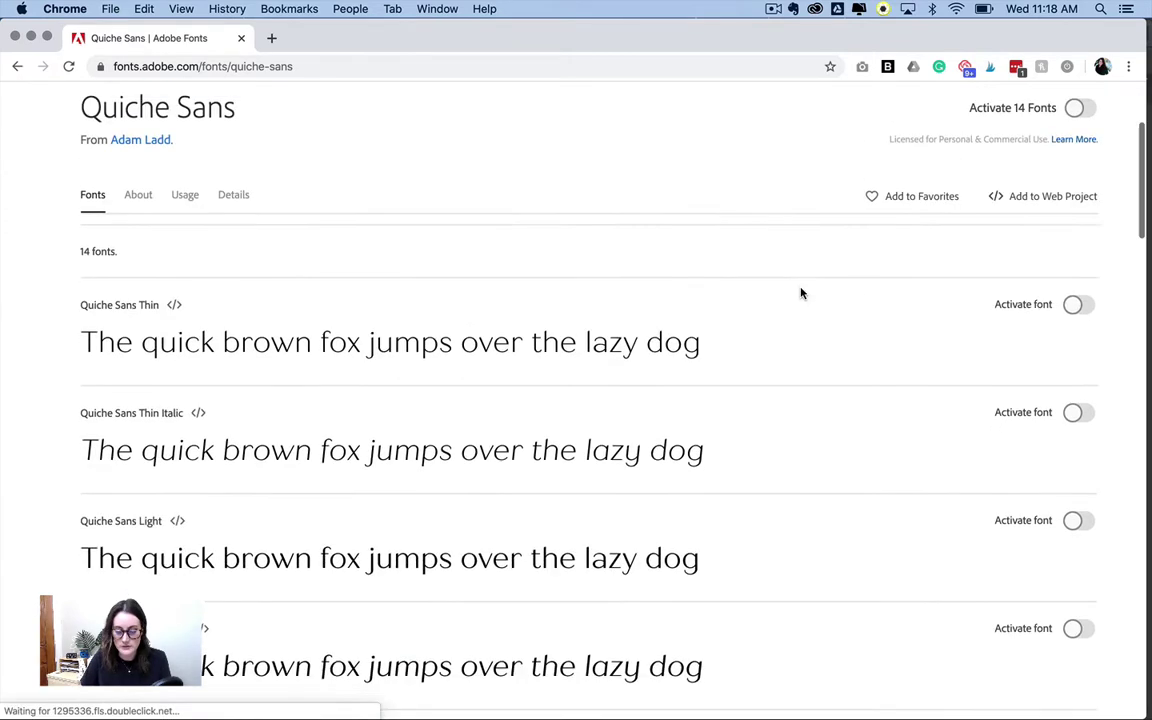
pyautogui.scroll(-3, 593, 473)
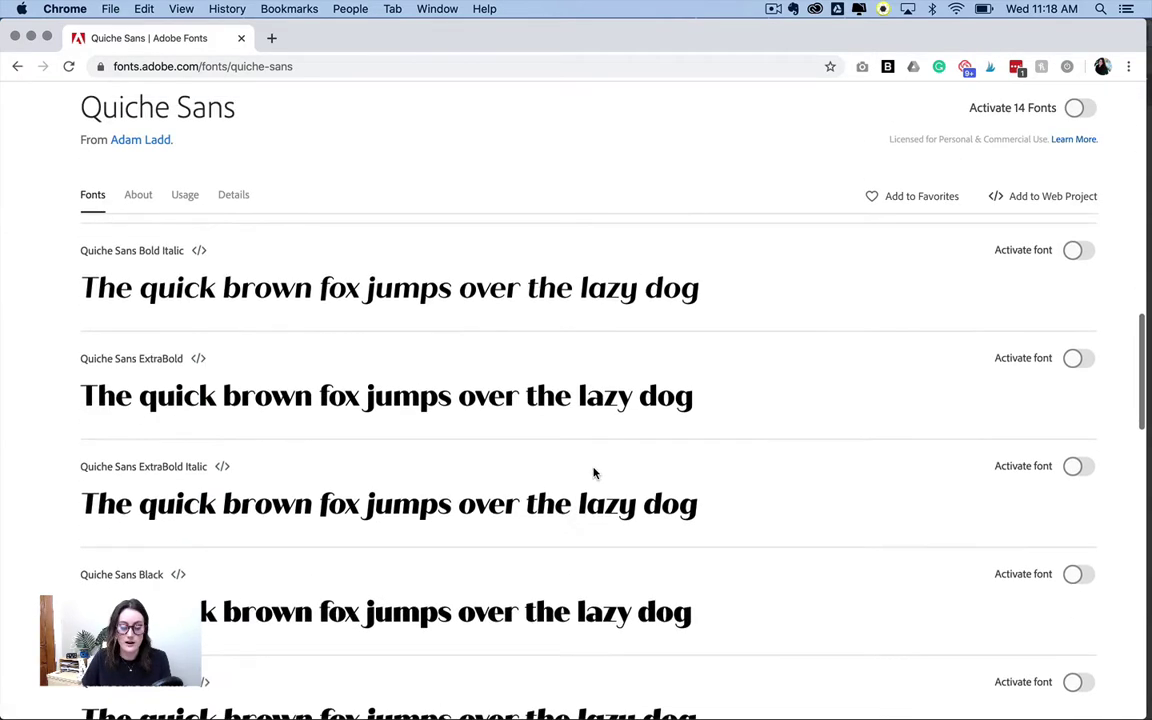
pyautogui.scroll(10, 593, 473)
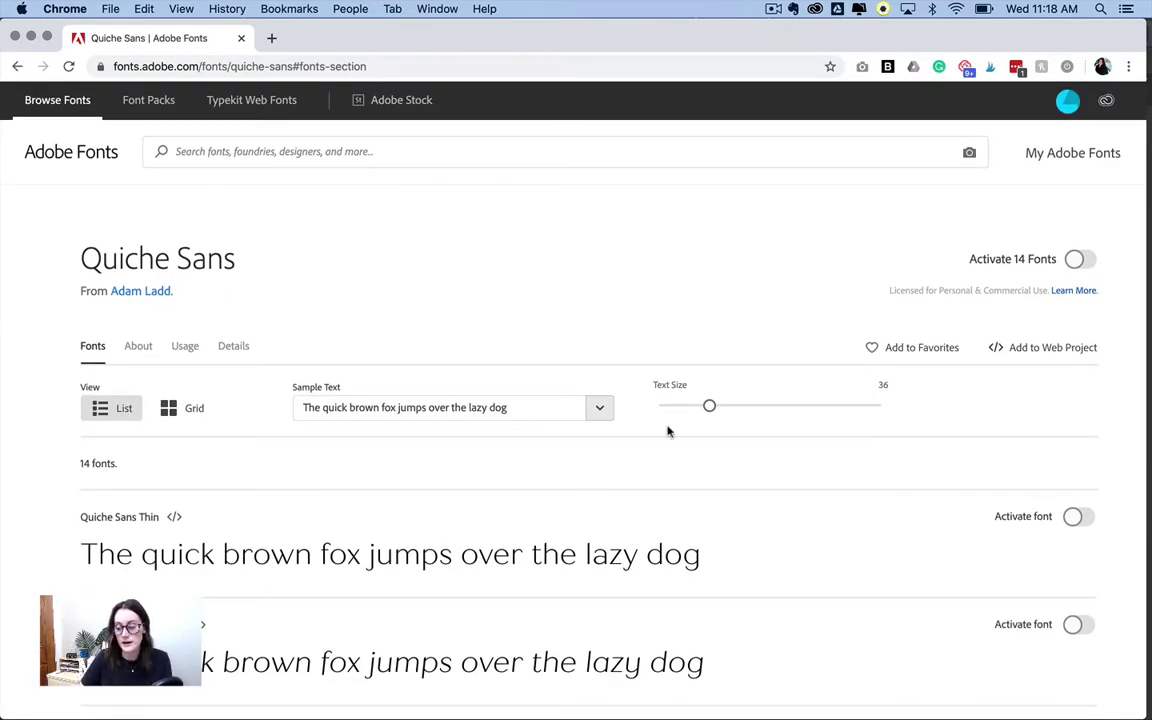
# - Turn on Activate 14 Fonts for Quiche Sans and confirm the success message
pyautogui.click(1077, 260)
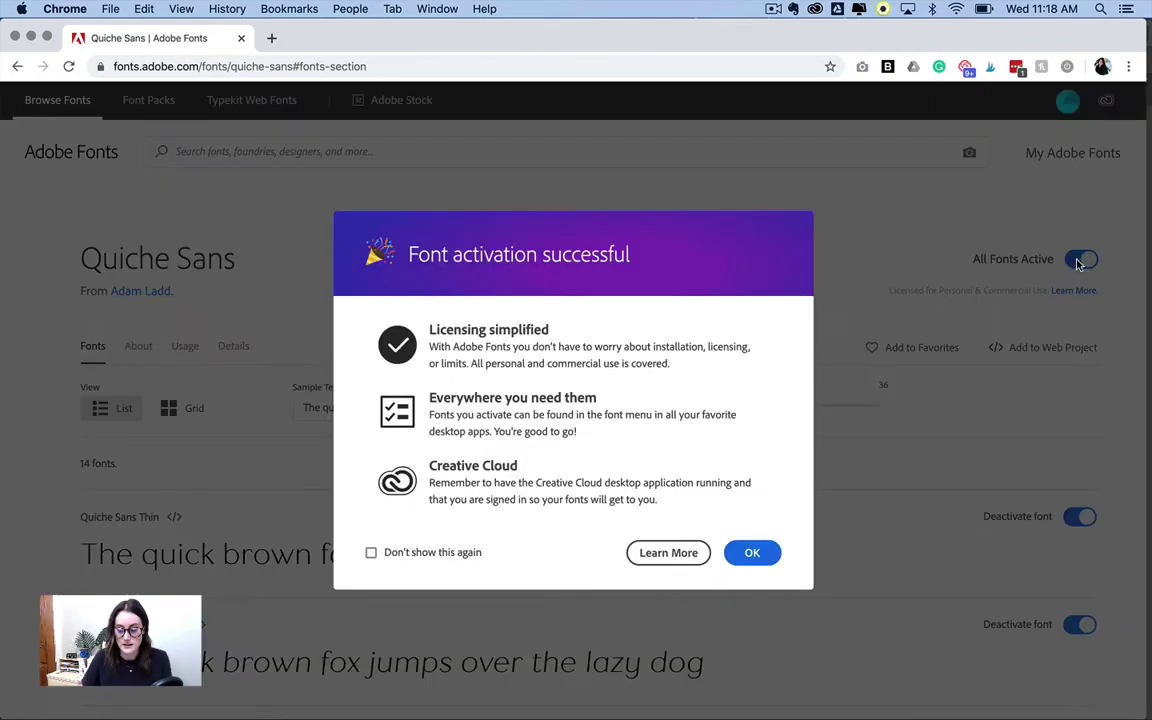
pyautogui.click(752, 554)
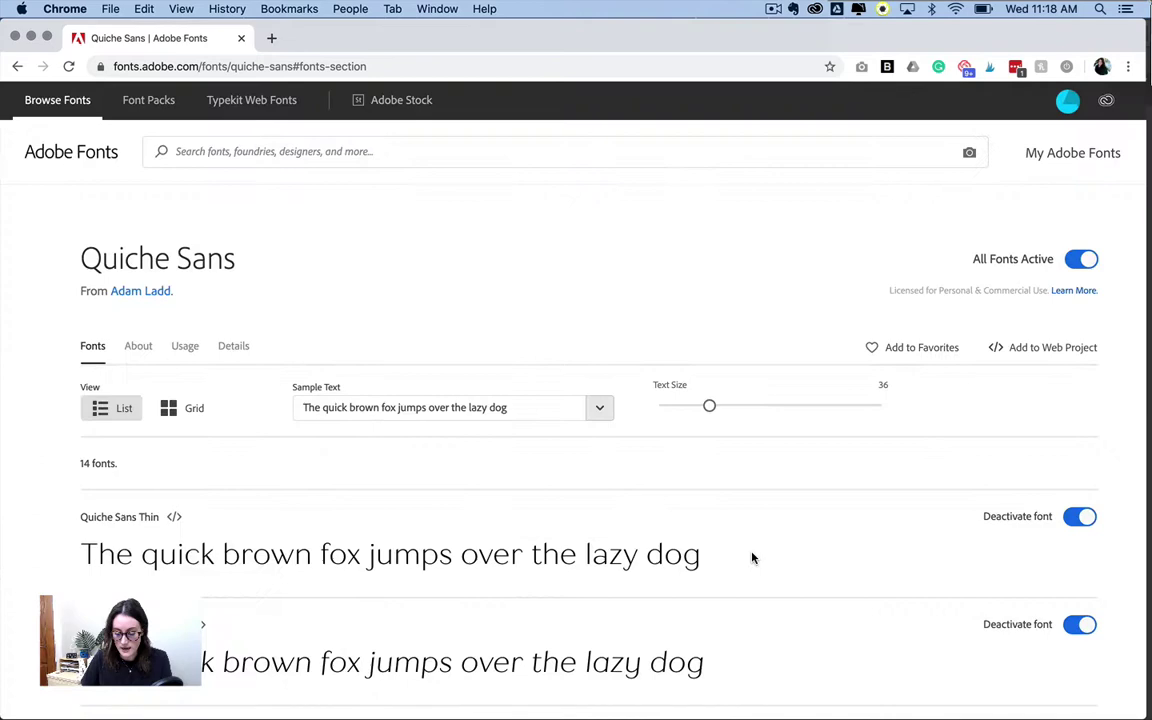
pyautogui.scroll(-5, 585, 338)
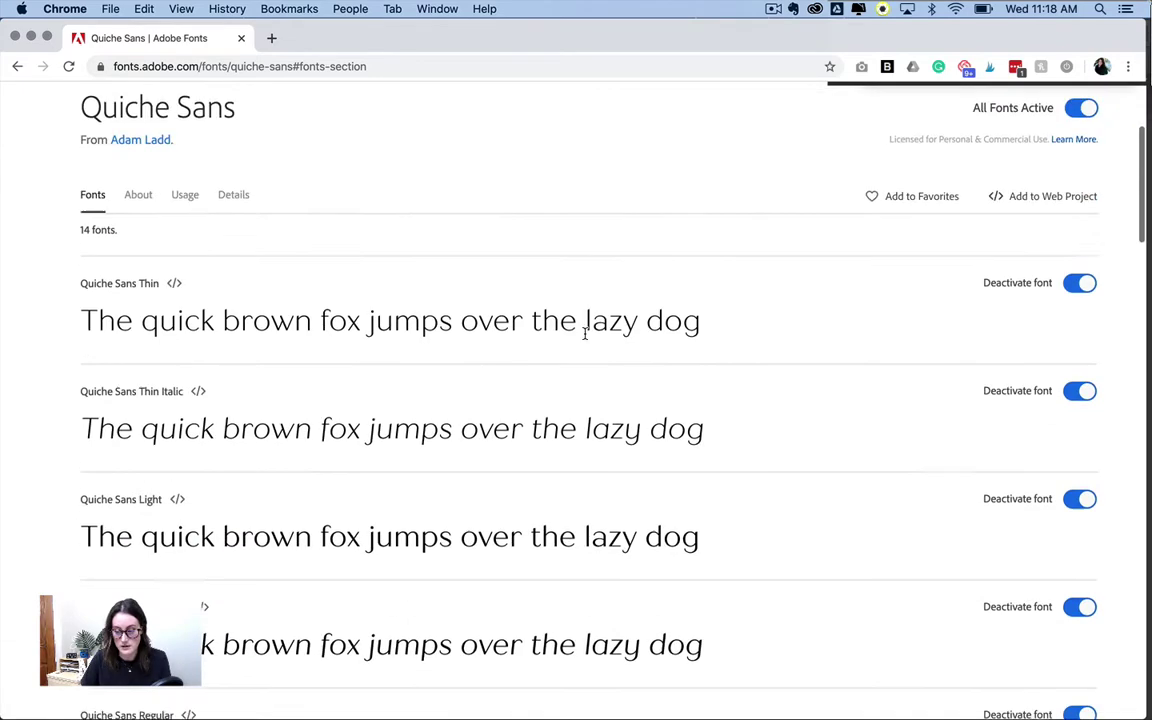
pyautogui.scroll(5, 1082, 514)
pyautogui.scroll(-5, 1085, 514)
pyautogui.scroll(-10, 1085, 514)
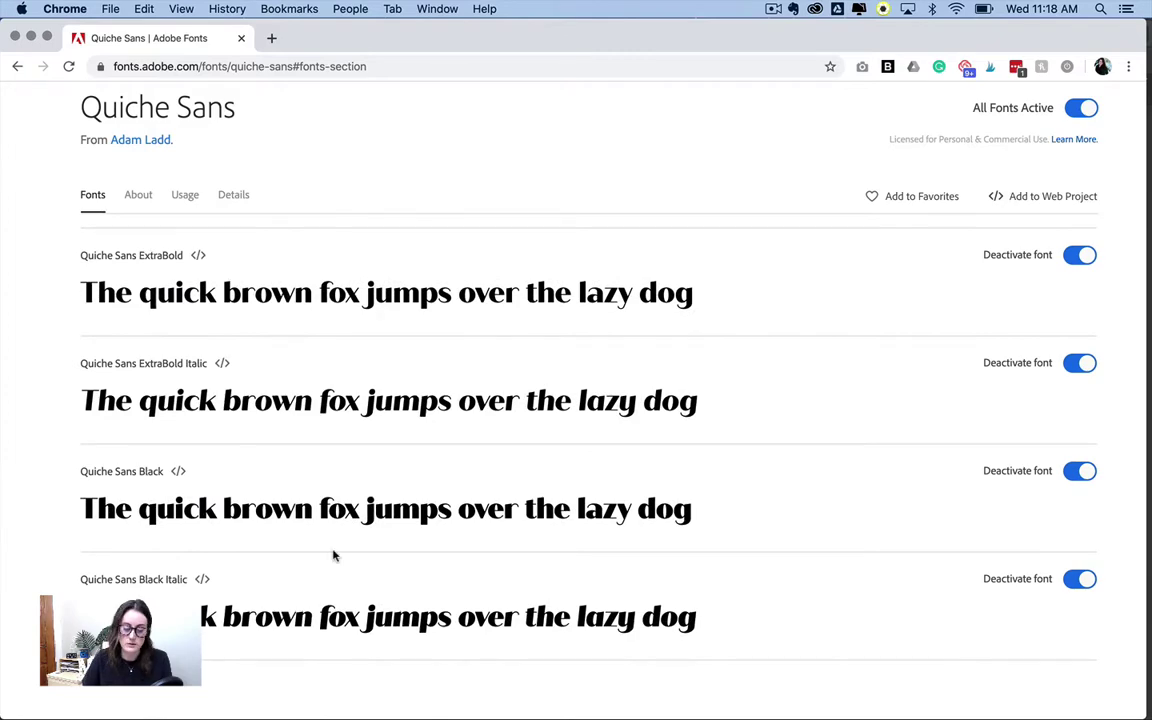
pyautogui.scroll(-3, 334, 553)
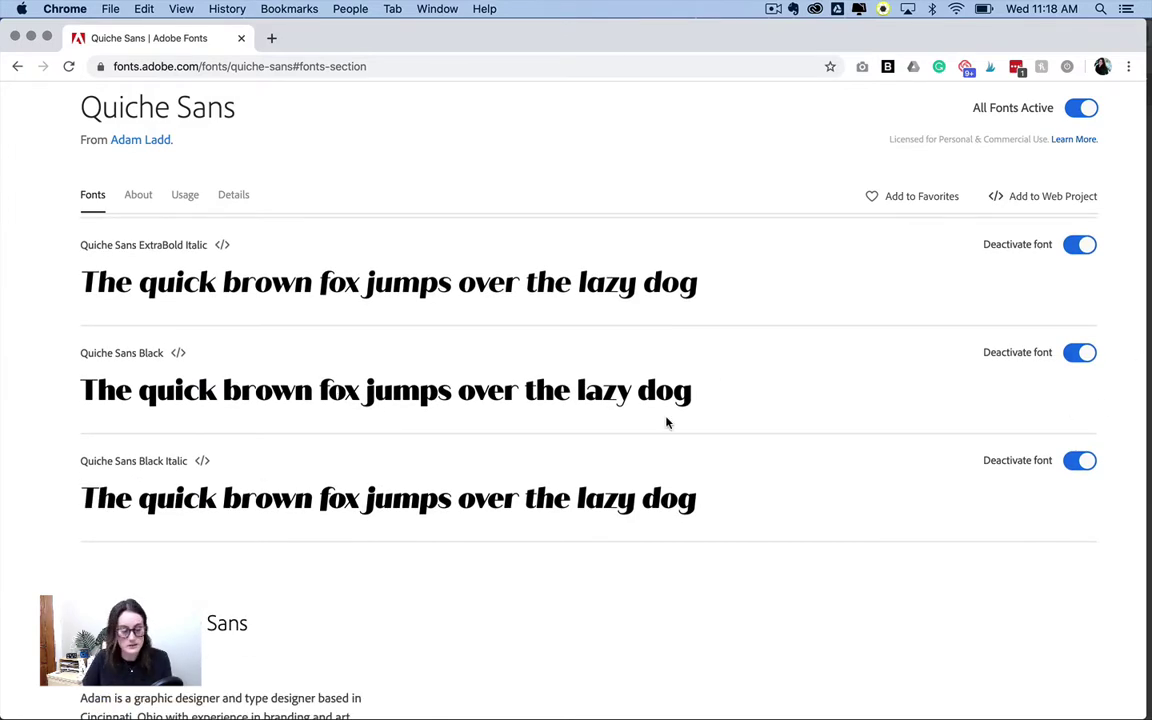
pyautogui.scroll(15, 727, 351)
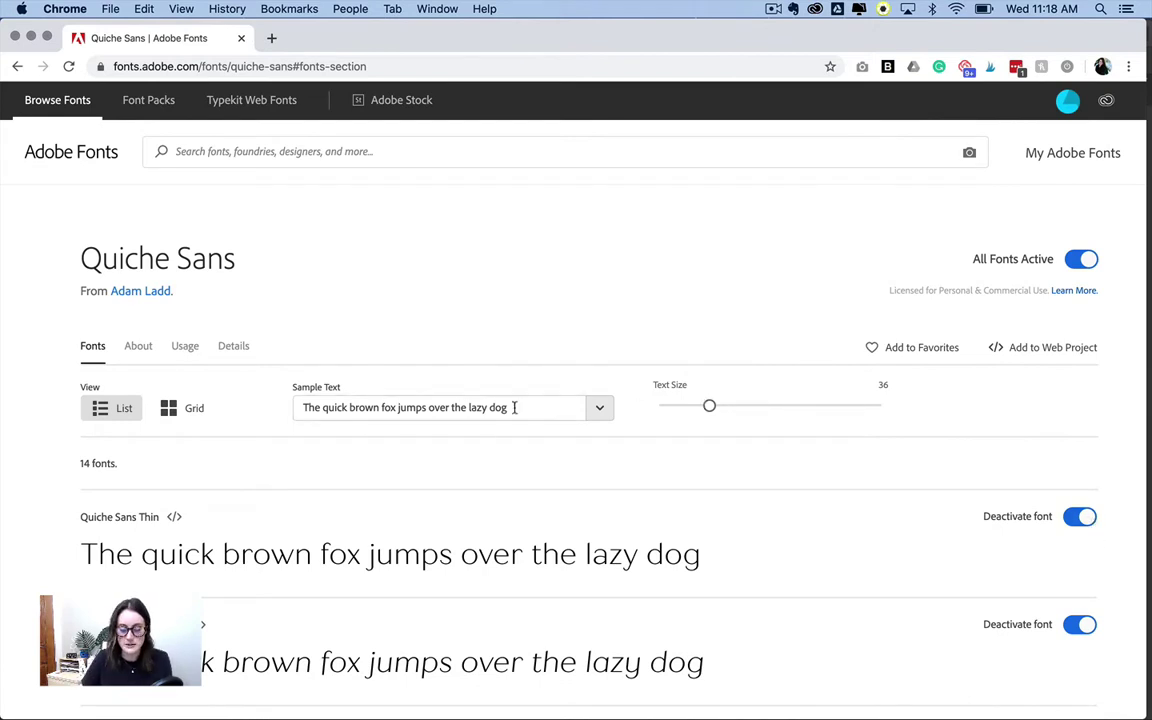
# - Replace the sample text with a person's full name and raise the preview size from 36 to 68
pyautogui.scroll(-3, 523, 411)
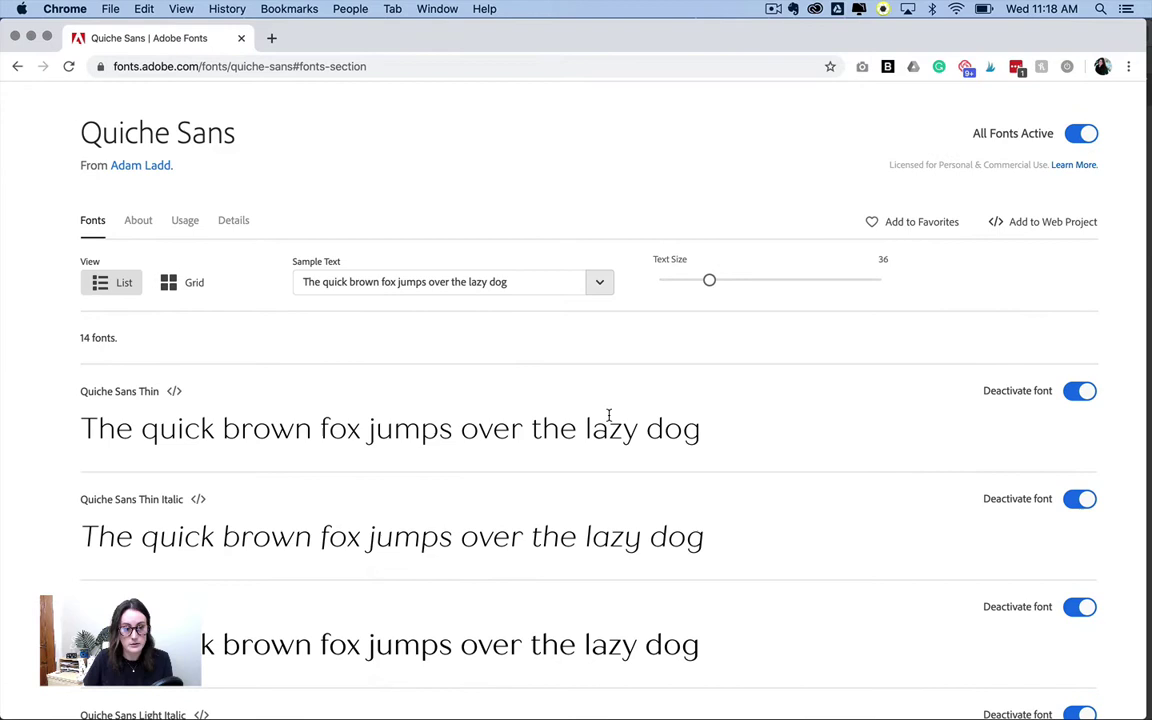
pyautogui.moveTo(532, 281); pyautogui.dragTo(162, 283)
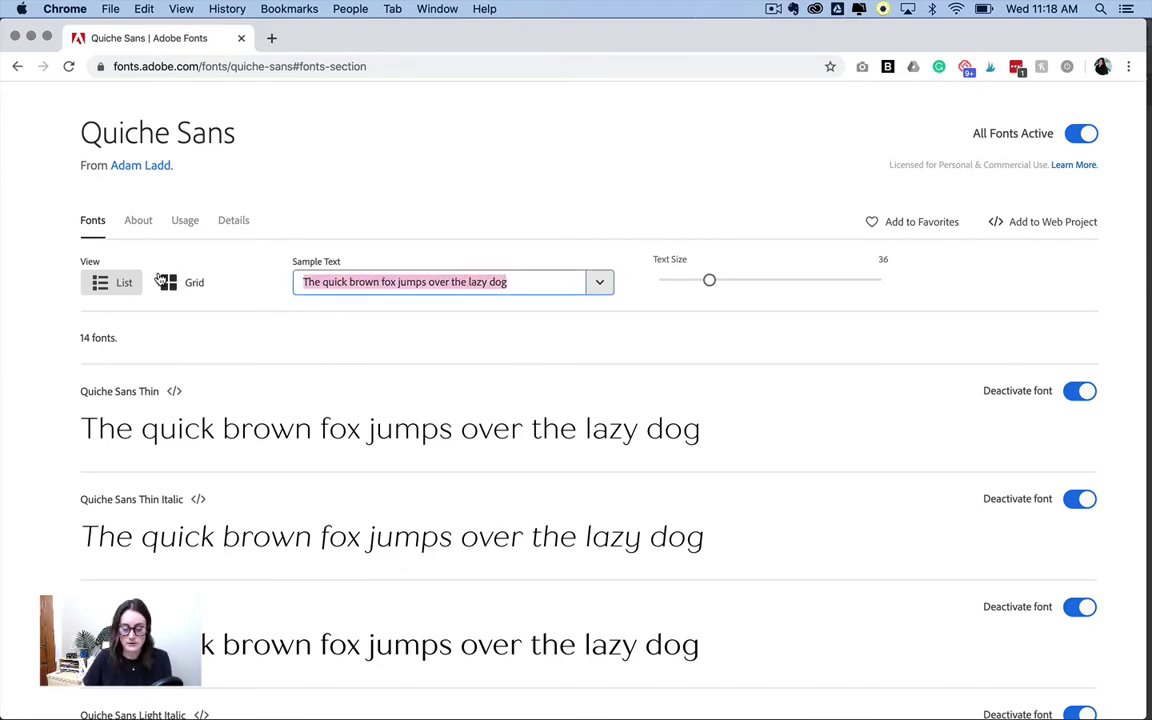
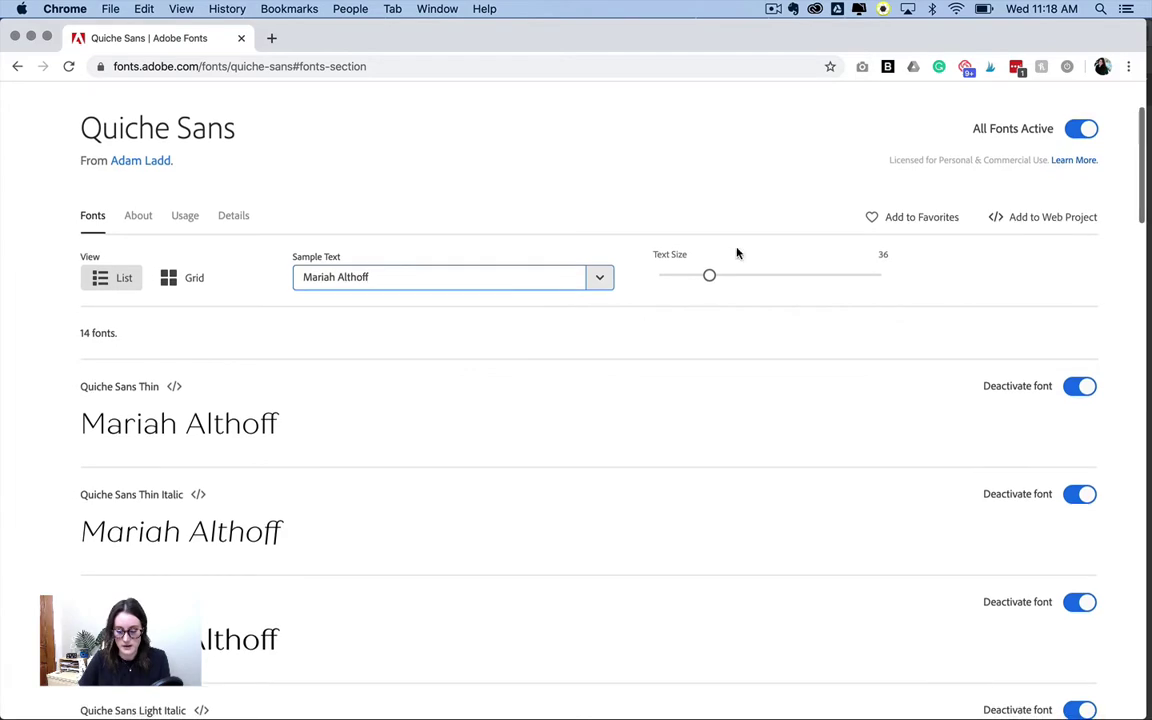
pyautogui.moveTo(709, 279); pyautogui.dragTo(771, 277)
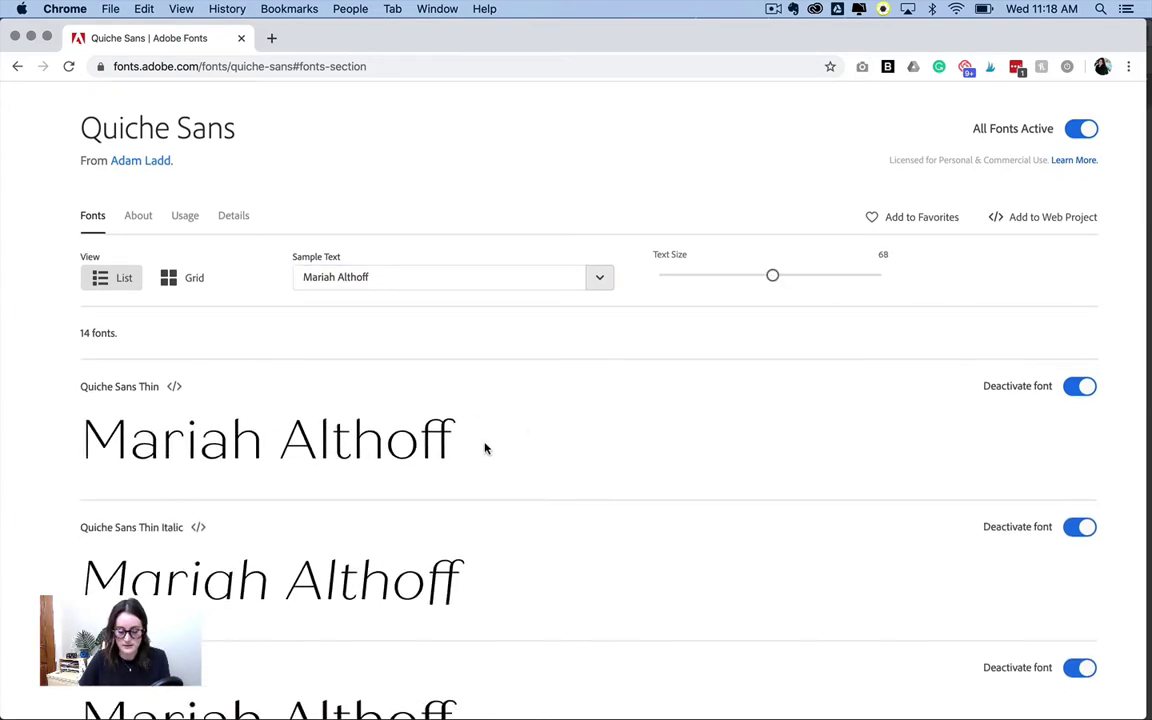
pyautogui.scroll(-10, 484, 445)
pyautogui.scroll(-5, 484, 448)
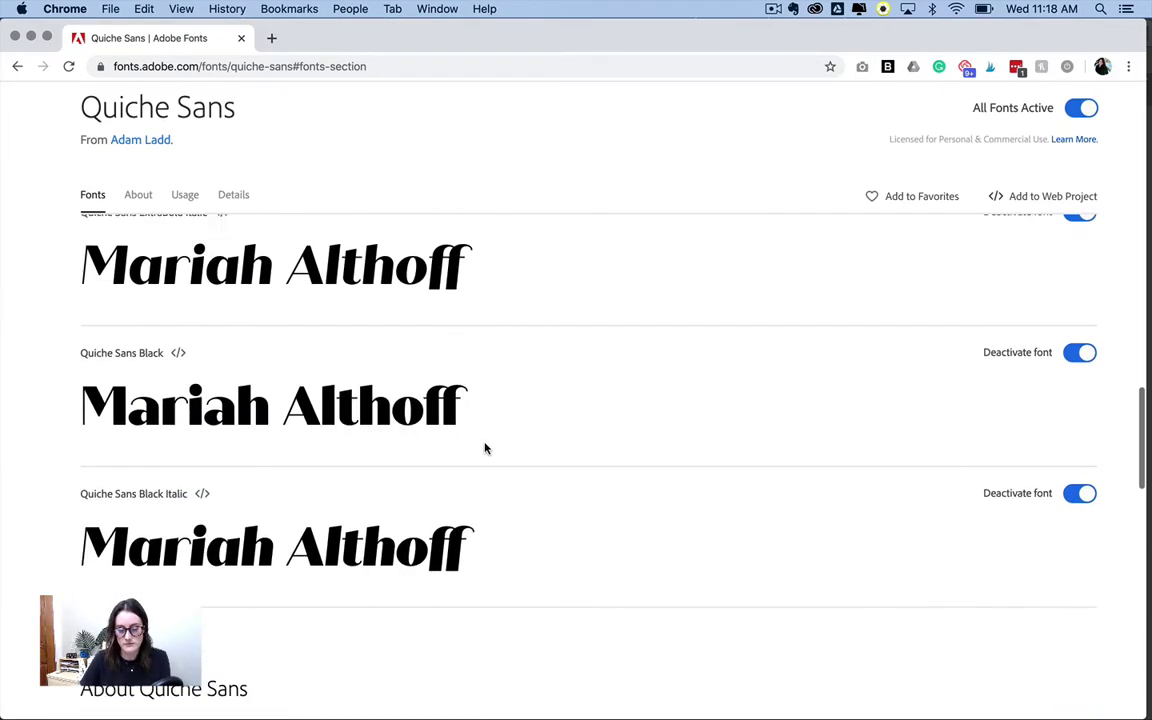
pyautogui.scroll(15, 484, 448)
pyautogui.scroll(-1, 484, 448)
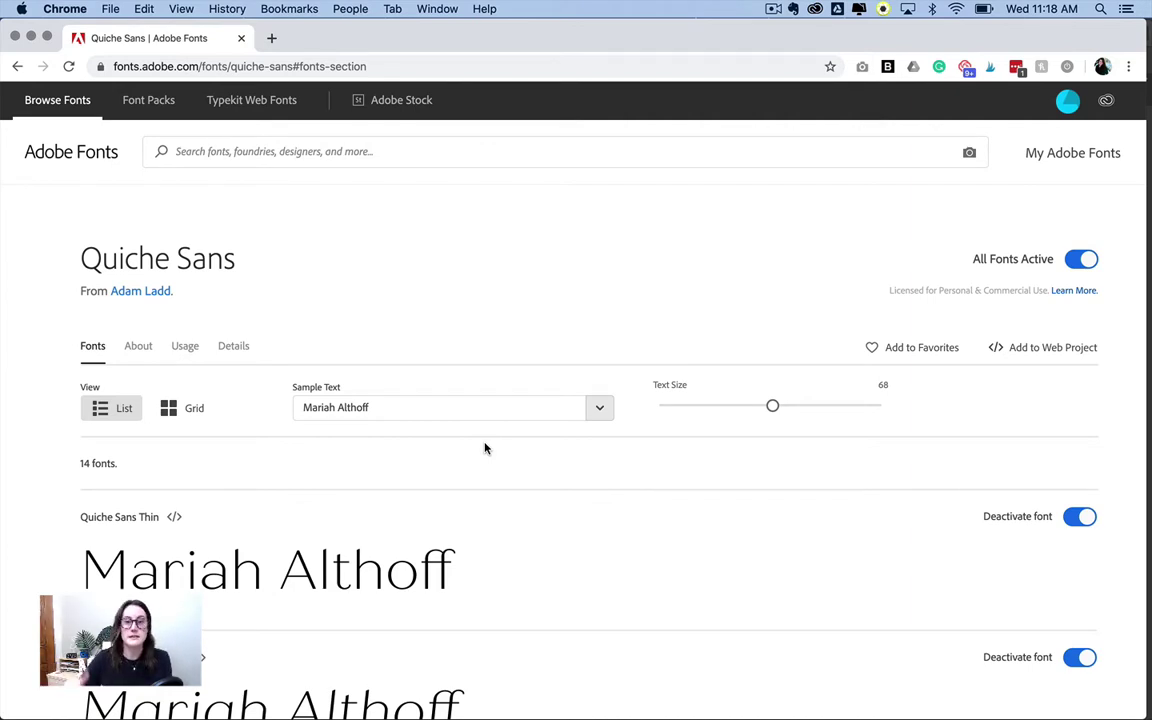
pyautogui.moveTo(1020, 700)
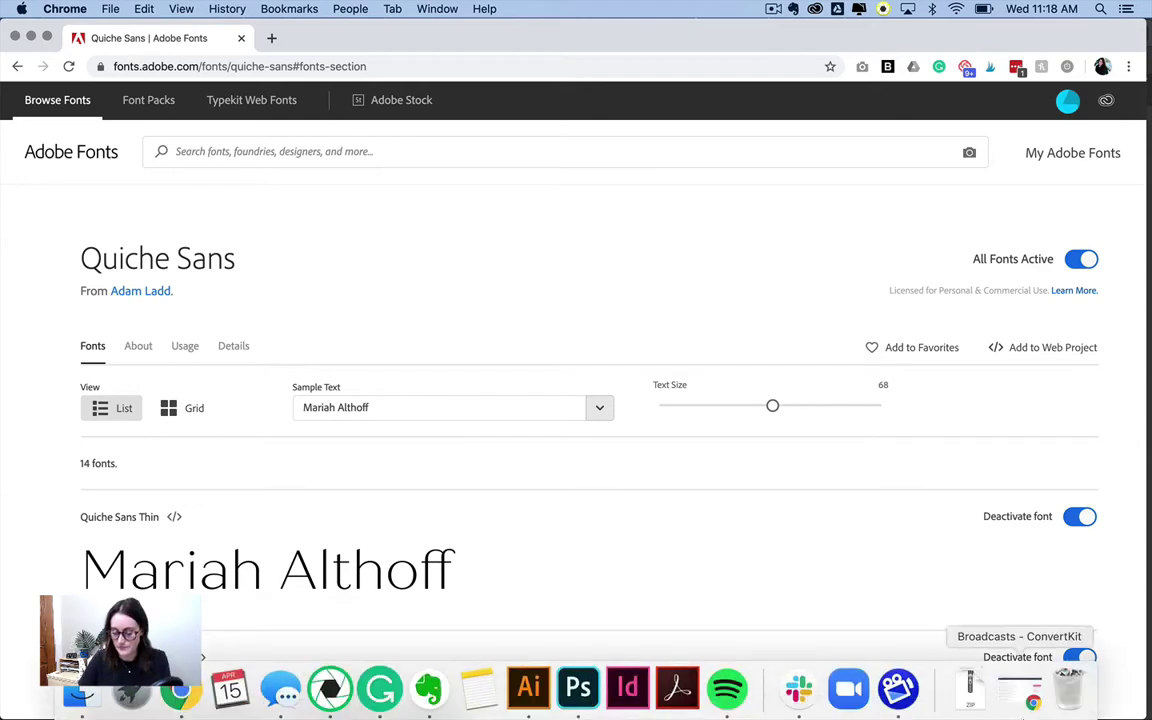
# - Unzip the Silver-South-Set-Sail-Studios download and select all four .otf files in its OTF folder
pyautogui.click(969, 692)
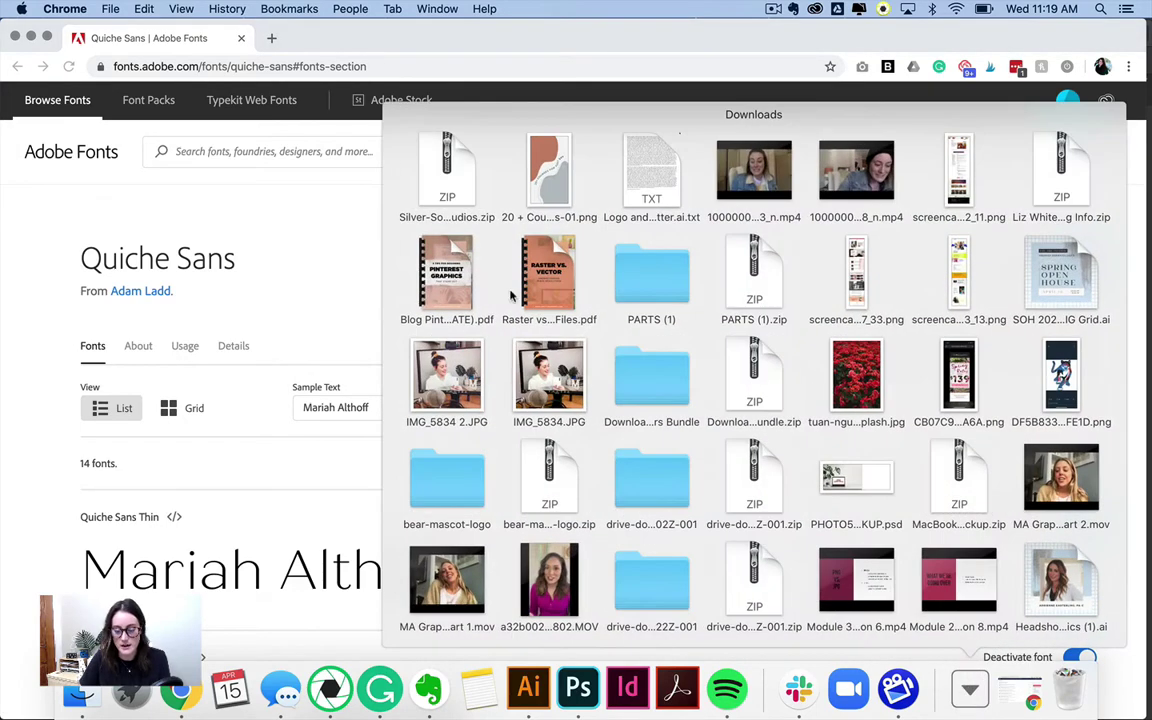
pyautogui.click(452, 188)
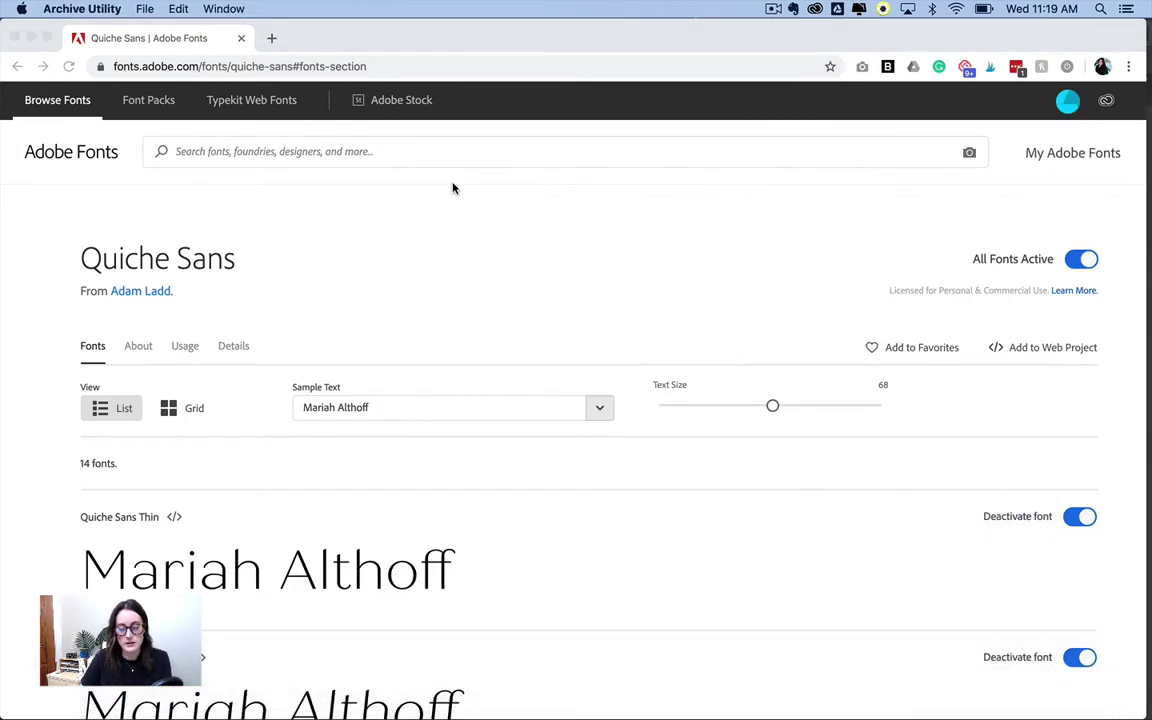
pyautogui.moveTo(642, 134); pyautogui.dragTo(200, 227)
pyautogui.click(328, 260)
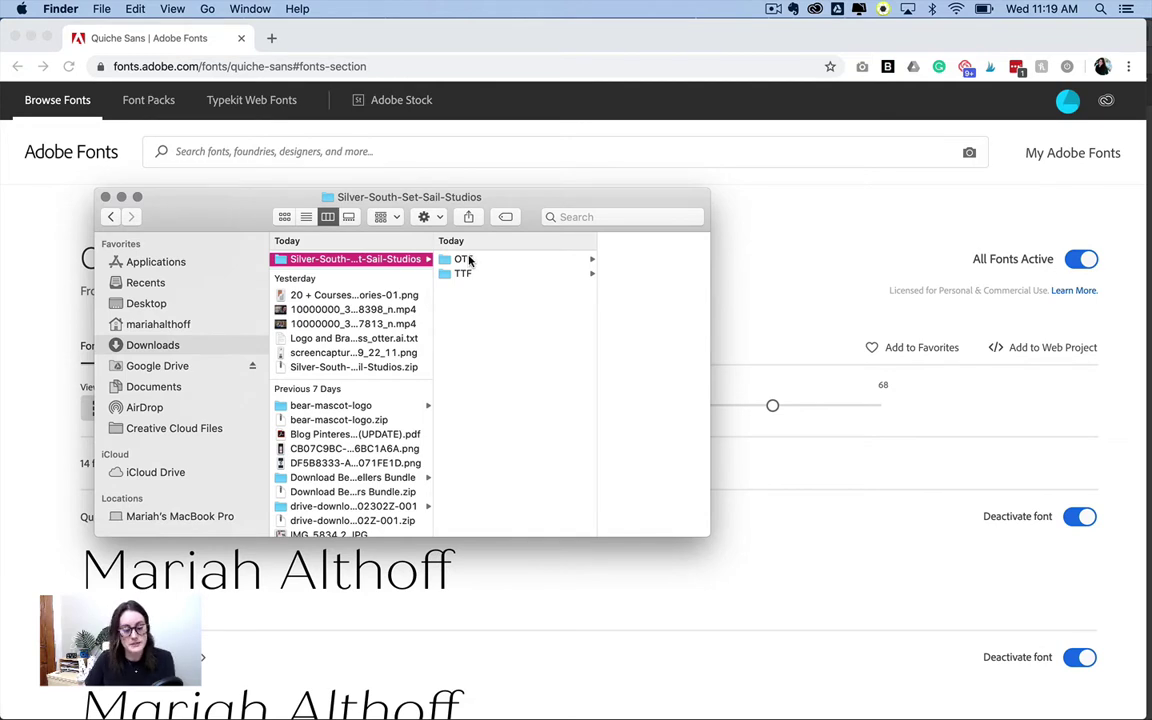
pyautogui.click(470, 261)
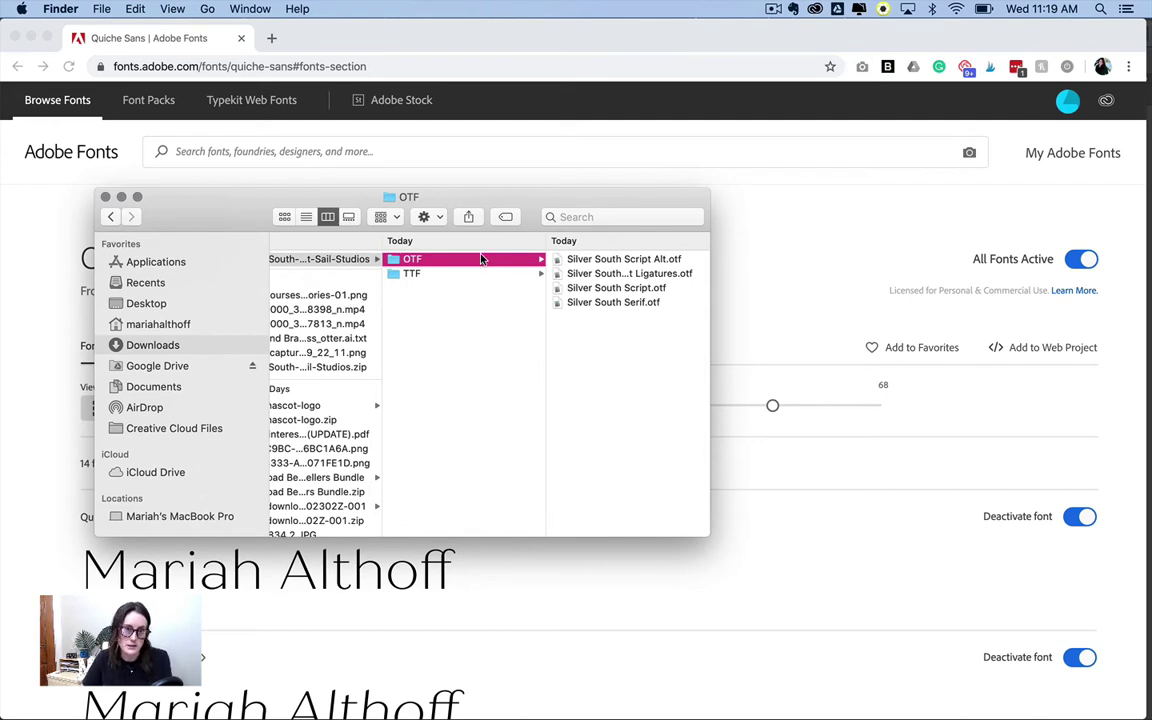
pyautogui.click(642, 262)
pyautogui.keyDown('shift'); pyautogui.click(434, 303); pyautogui.keyUp('shift')
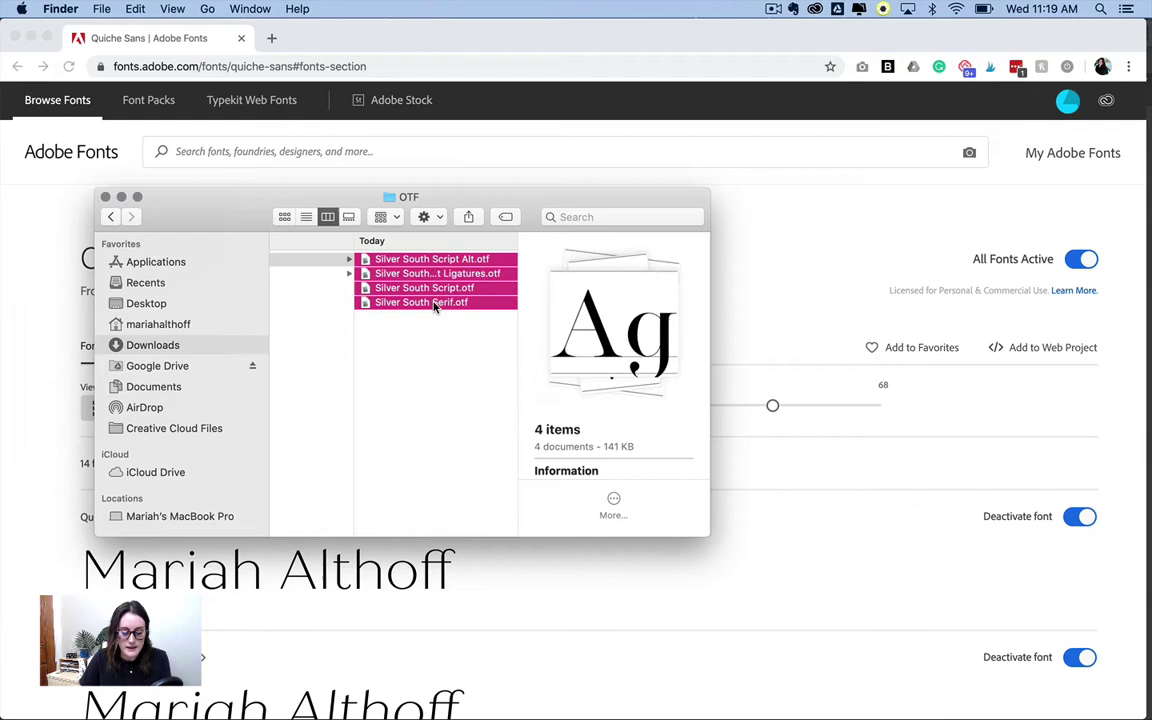
# - Open the four font previews and install Silver South Serif, Script Ligatures and Script Alt
pyautogui.doubleClick(439, 288)
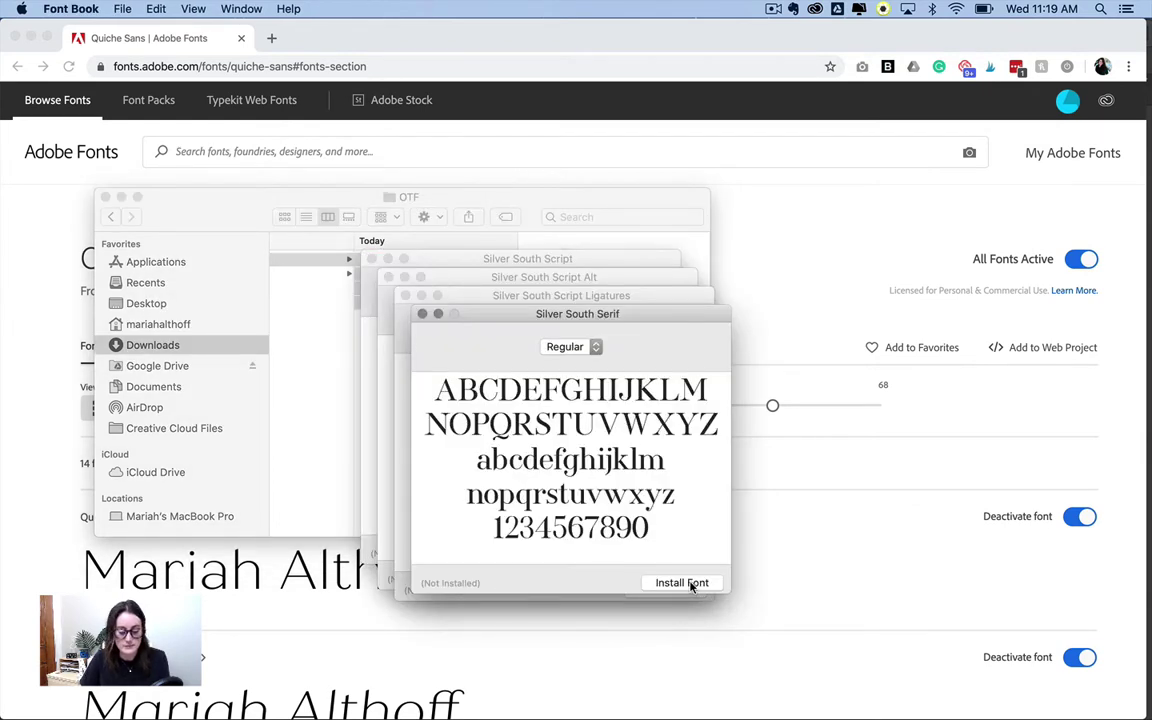
pyautogui.click(682, 583)
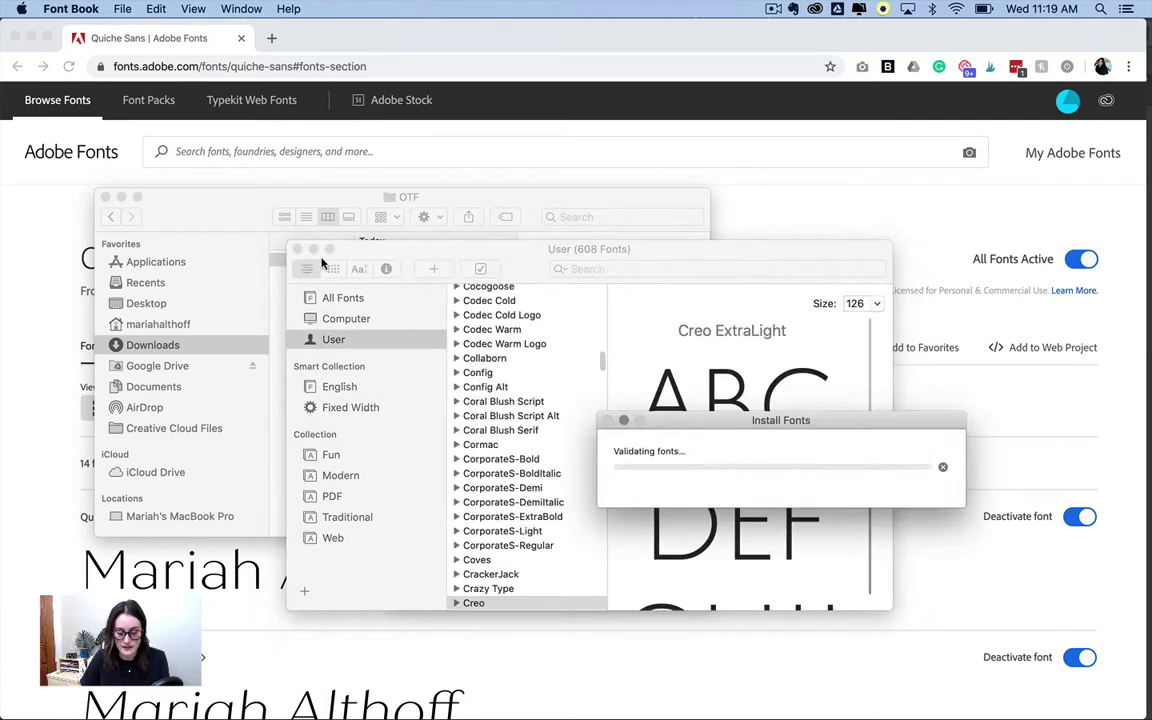
pyautogui.click(297, 249)
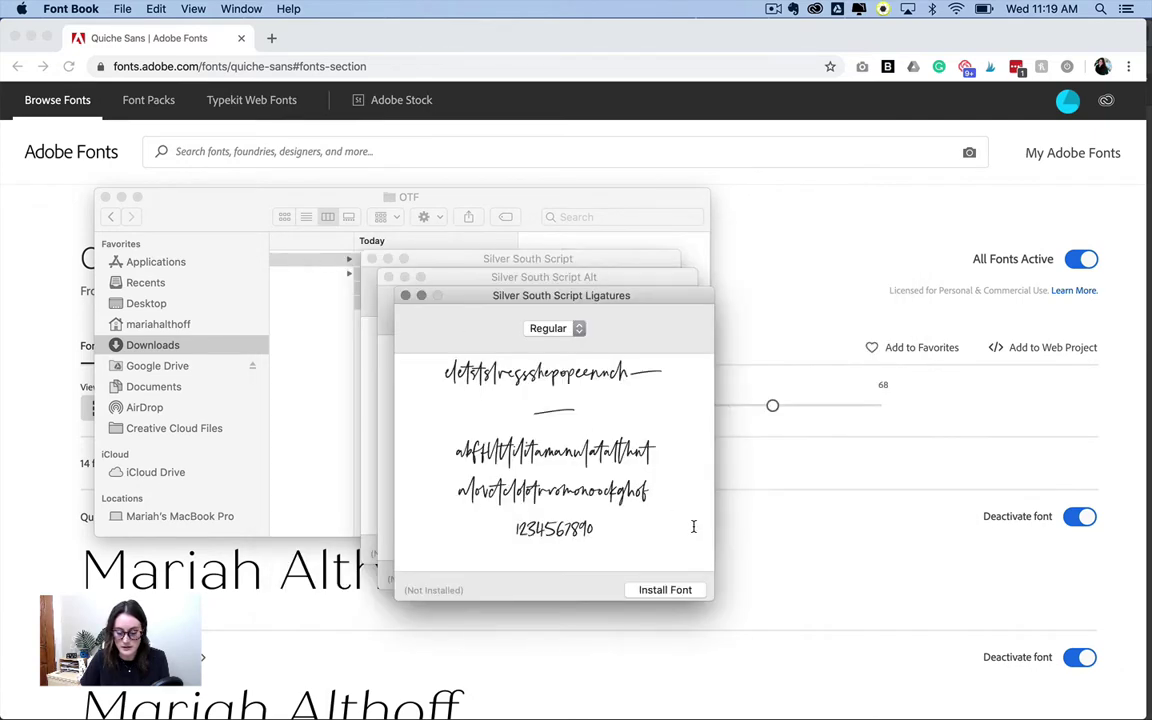
pyautogui.click(668, 591)
pyautogui.click(294, 251)
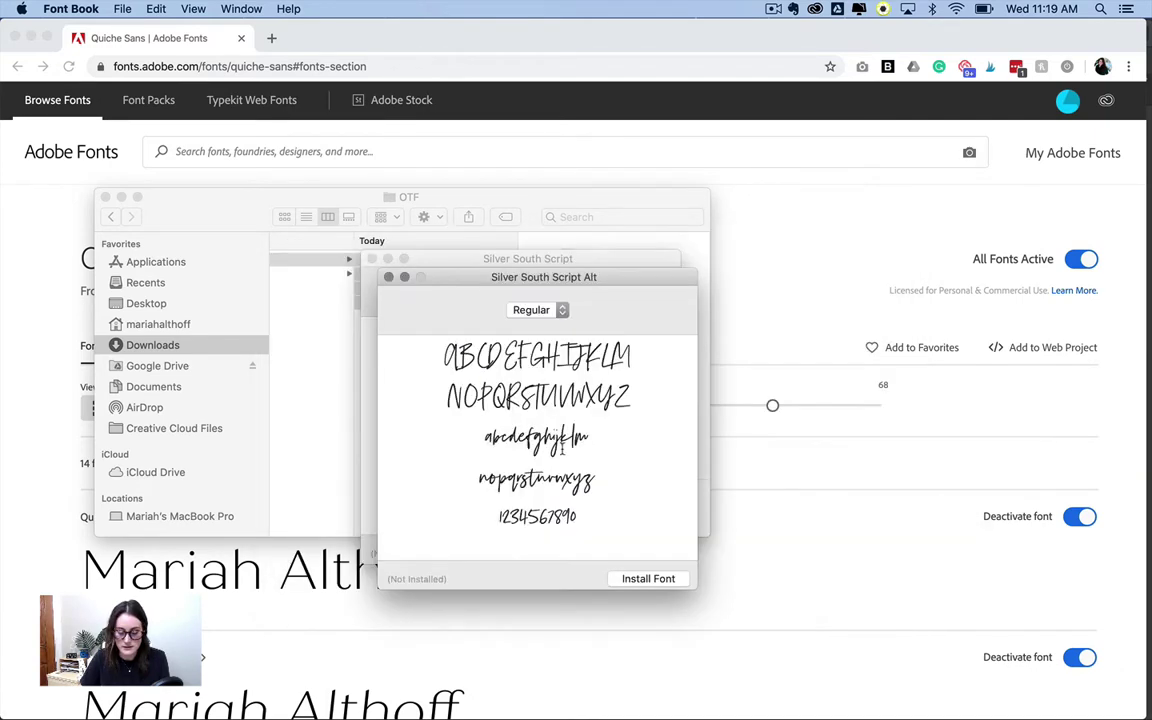
pyautogui.click(648, 579)
pyautogui.click(297, 251)
# - Install the remaining Silver South Script font and close Font Book
pyautogui.click(644, 569)
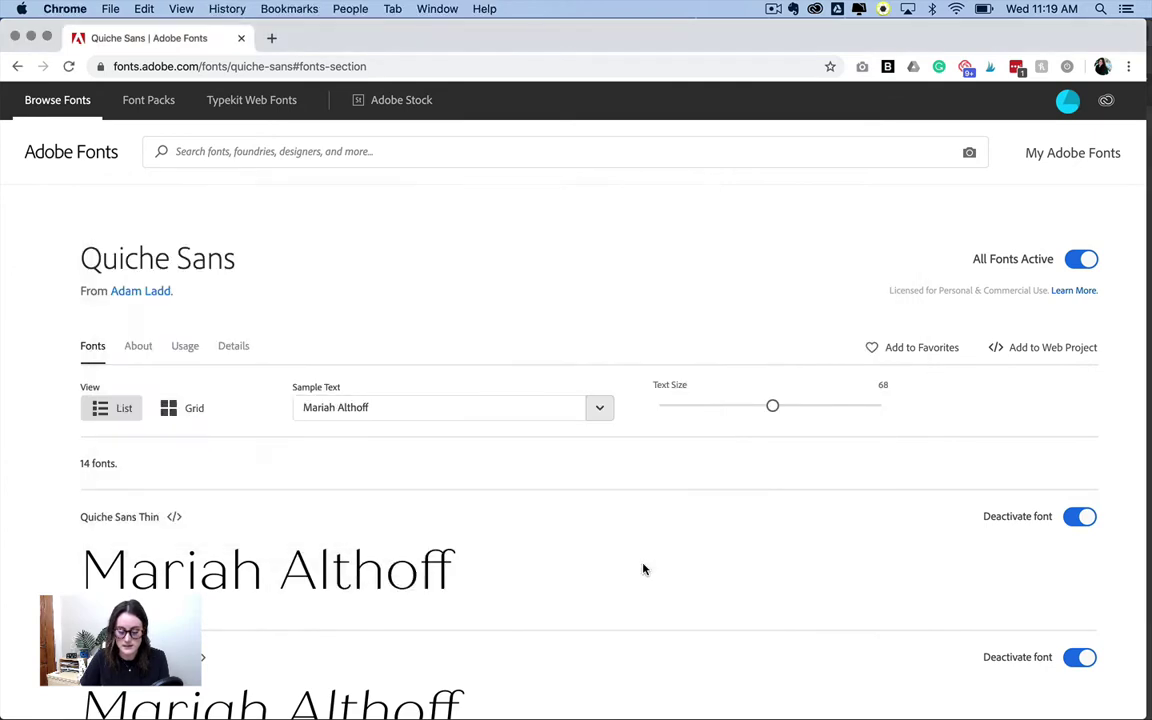
pyautogui.moveTo(625, 700)
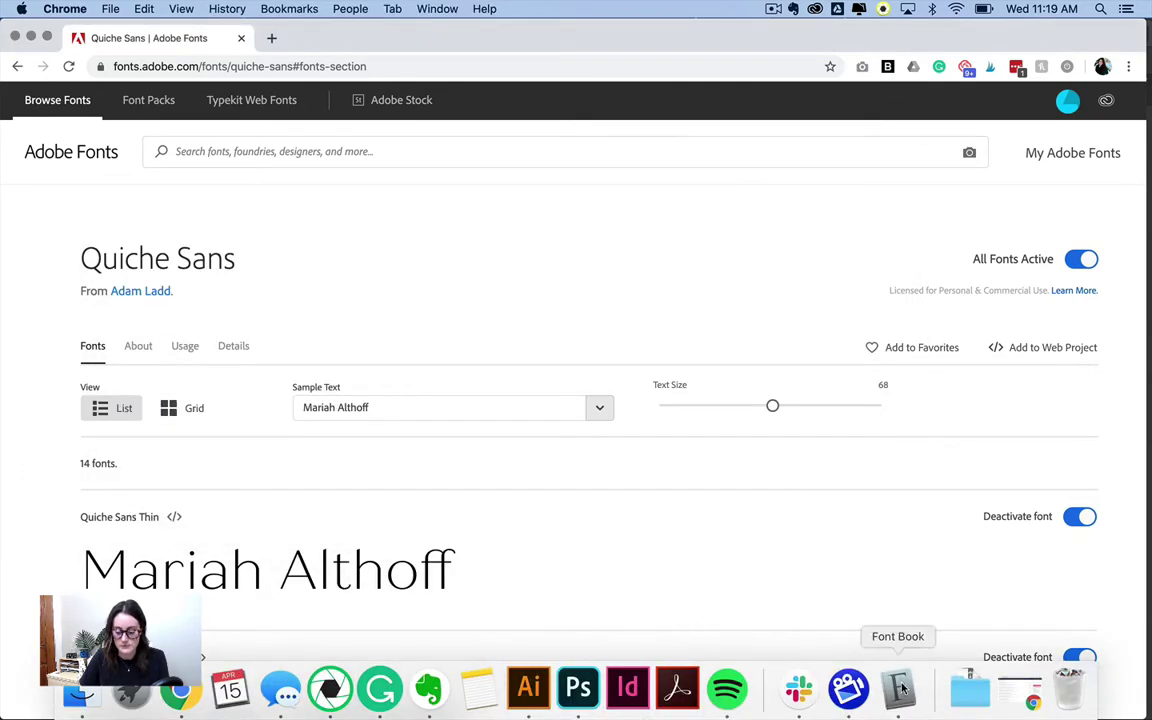
pyautogui.click(900, 688)
pyautogui.click(622, 549)
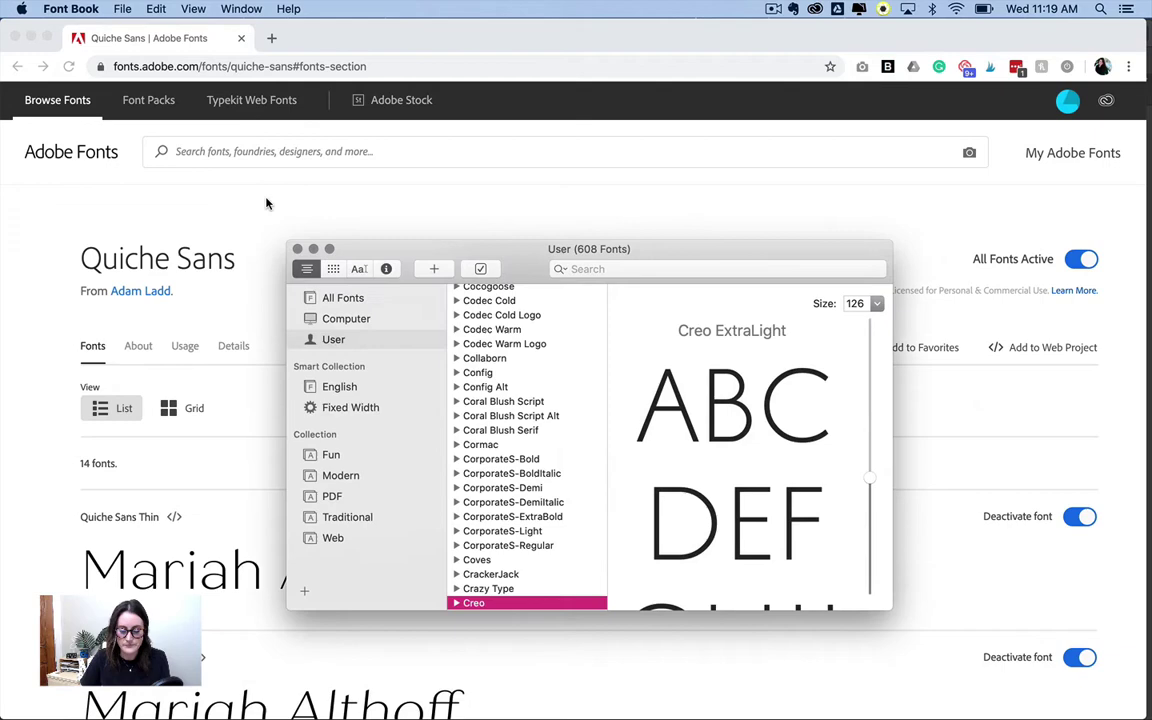
pyautogui.click(297, 249)
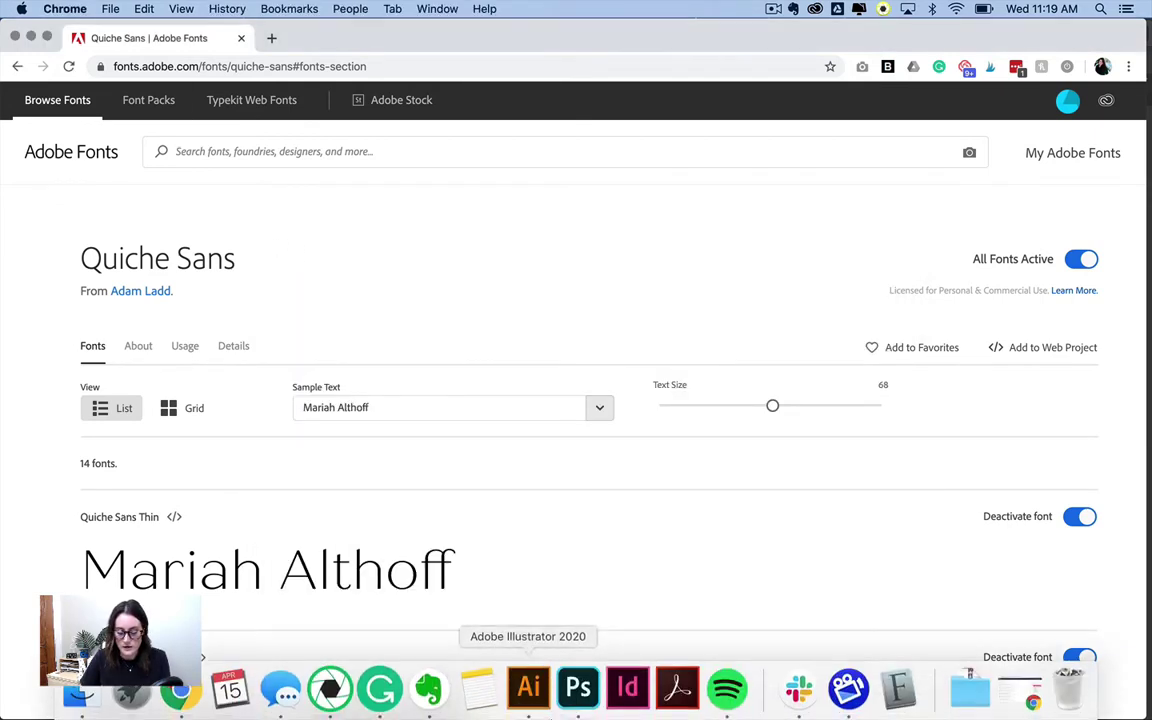
# - In Illustrator, add the text 'The font we just downloaded' to the artboard
pyautogui.click(529, 688)
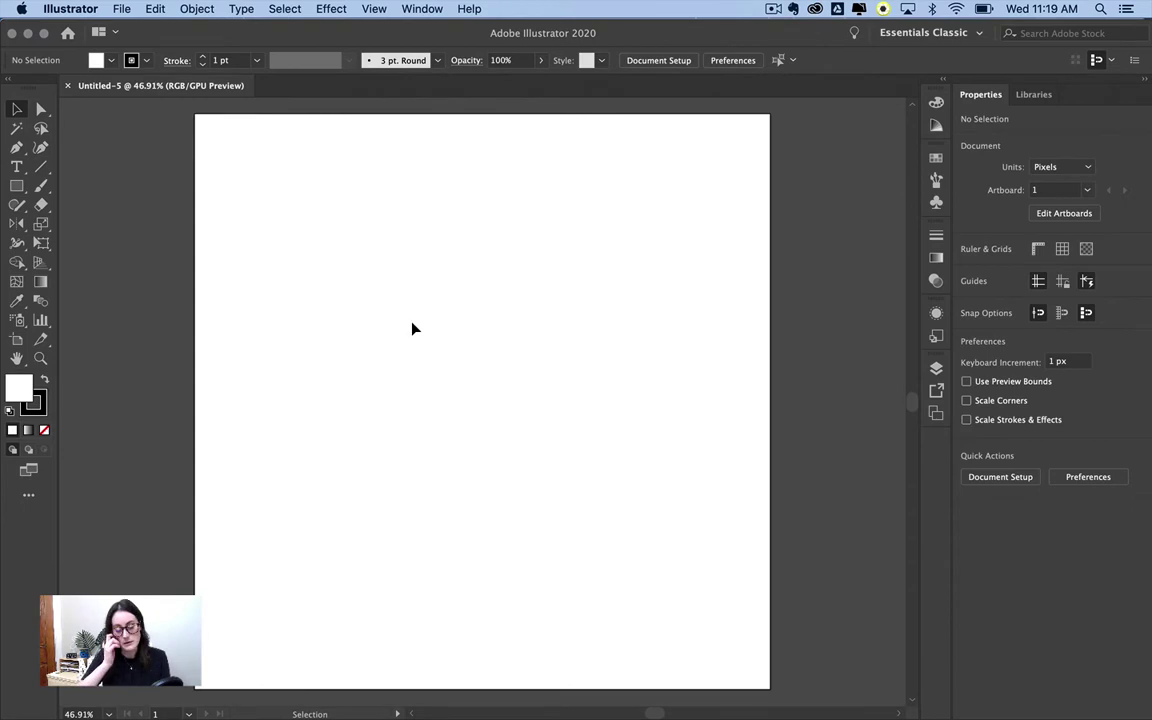
pyautogui.press('t')
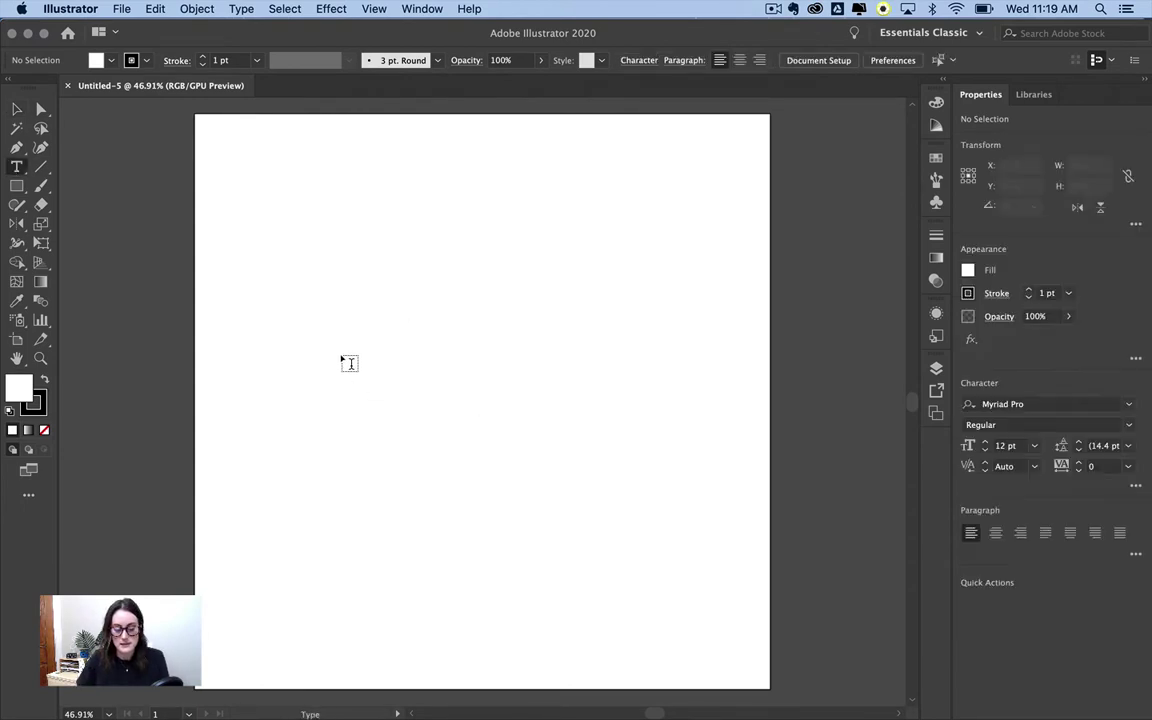
pyautogui.click(343, 356)
pyautogui.write('The fon')
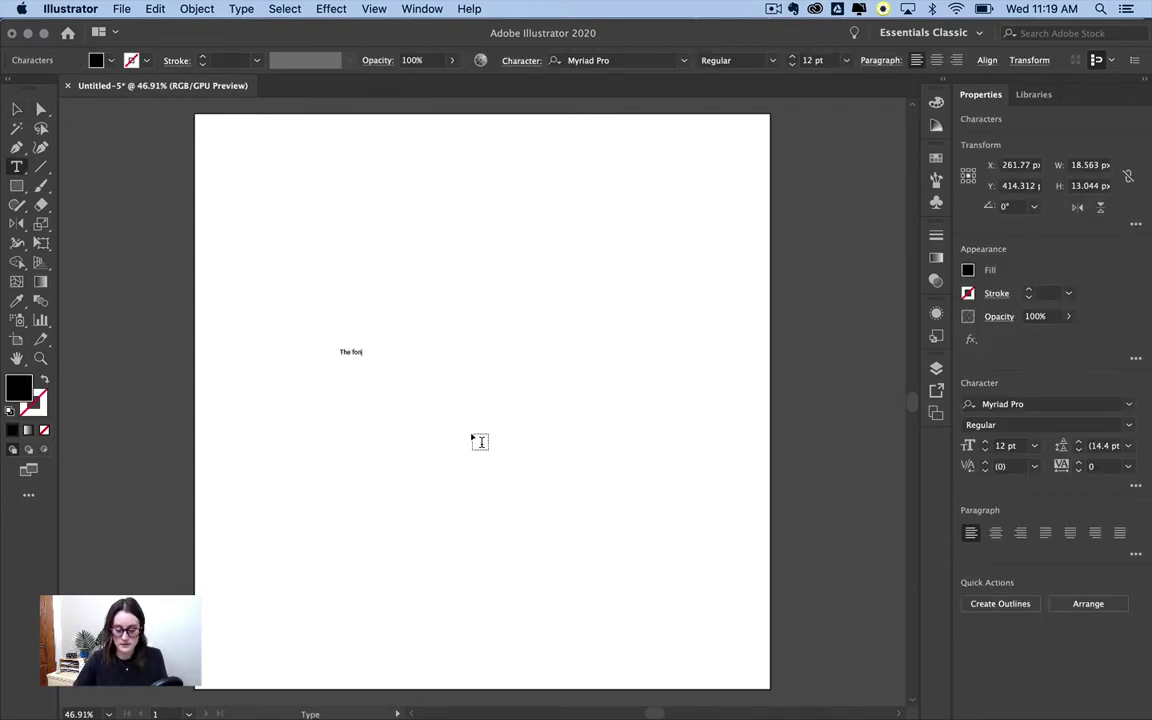
pyautogui.write('t we just download')
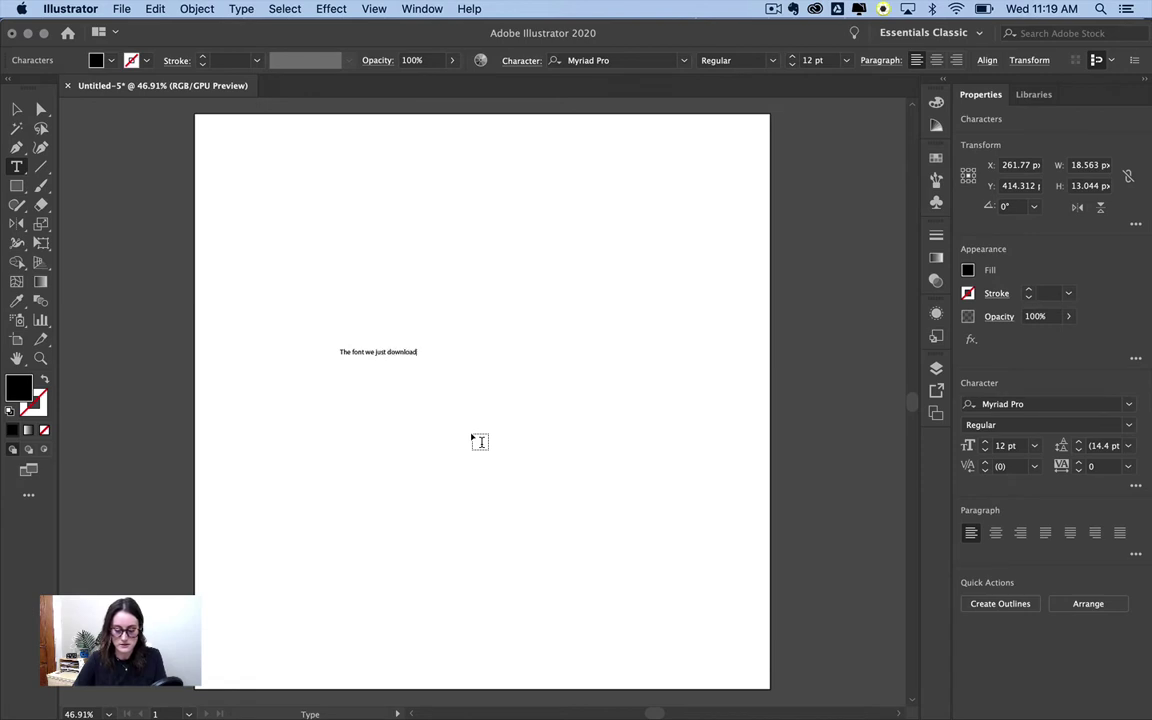
pyautogui.write('ed')
pyautogui.press('Escape')
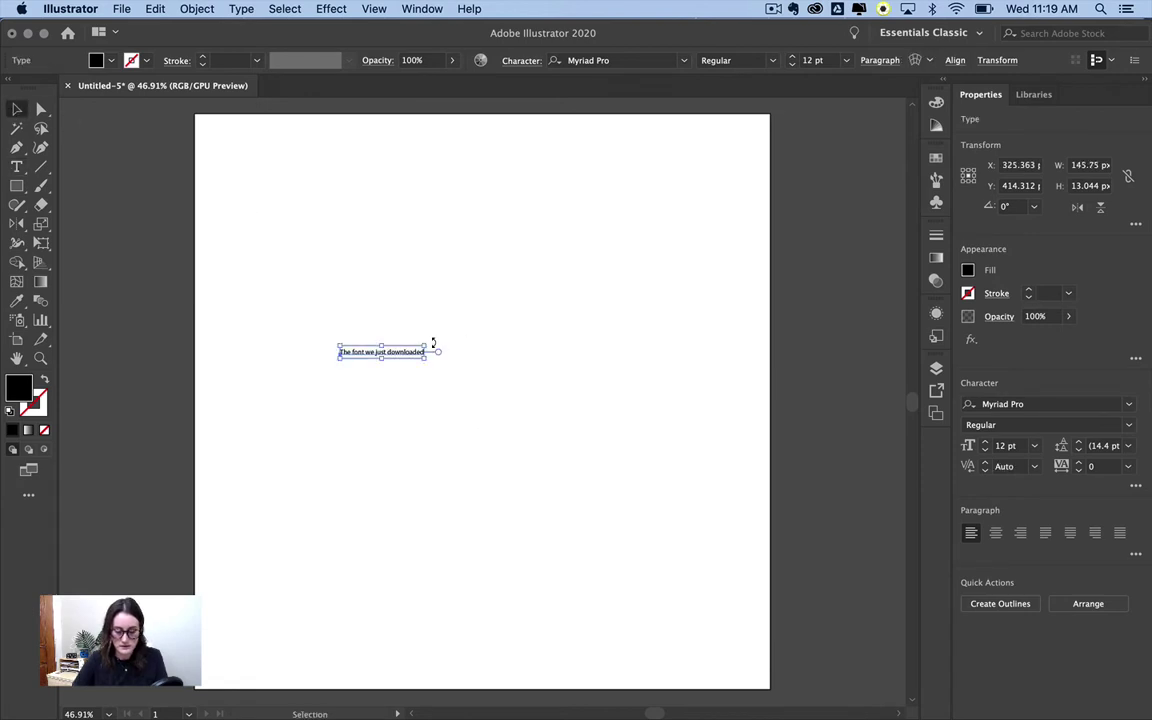
# - Scale the text to about 56 pt and move it toward the artboard centre
pyautogui.moveTo(433, 342); pyautogui.dragTo(692, 310)
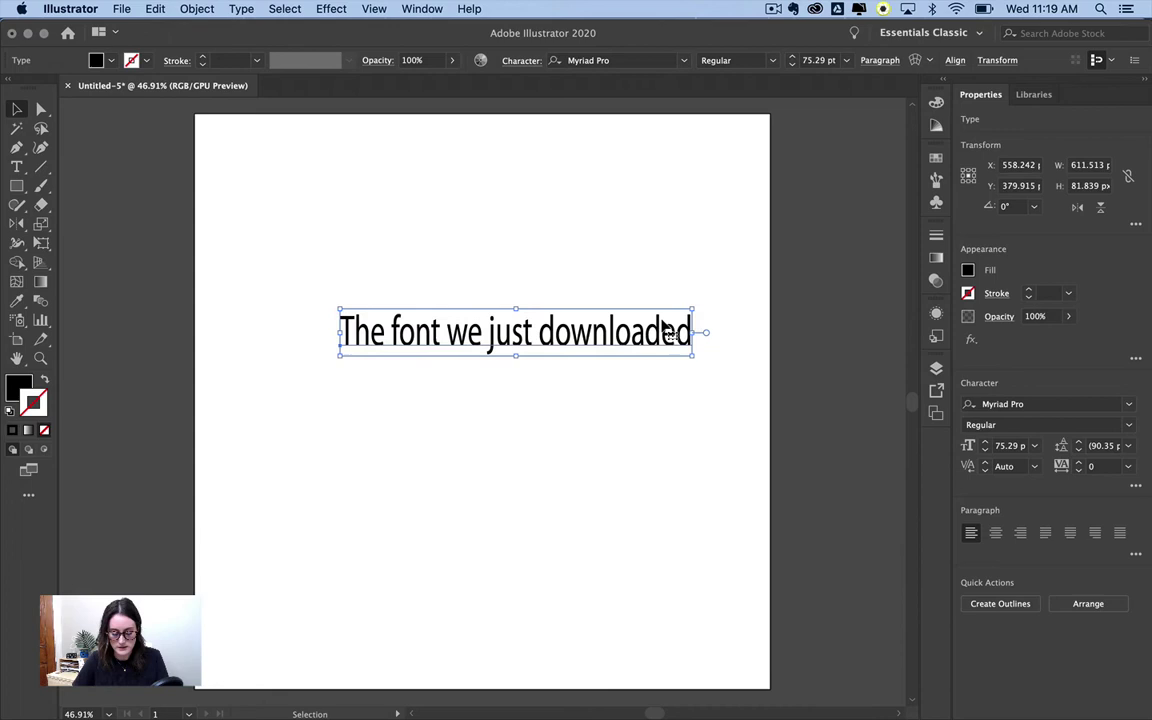
pyautogui.press('super+z')
pyautogui.moveTo(424, 343); pyautogui.dragTo(740, 212)
pyautogui.moveTo(674, 329); pyautogui.dragTo(617, 380)
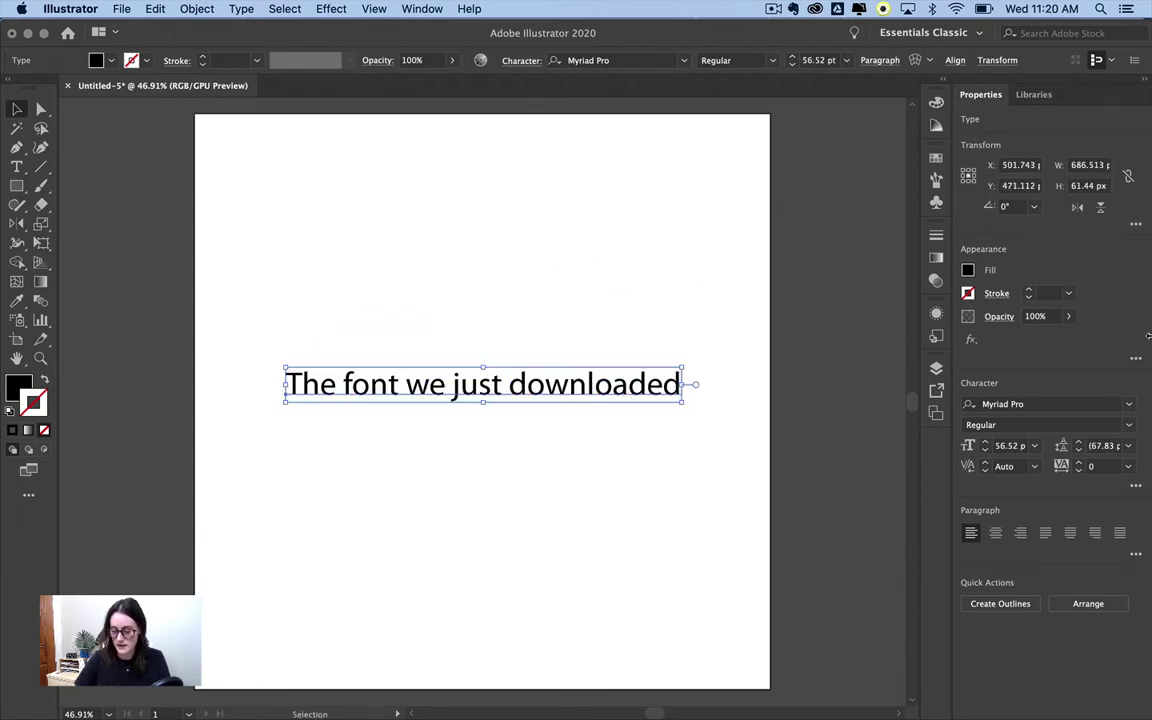
# - Set the line in Silver South Script and enlarge it further
pyautogui.click(1040, 404)
pyautogui.write('SILVE')
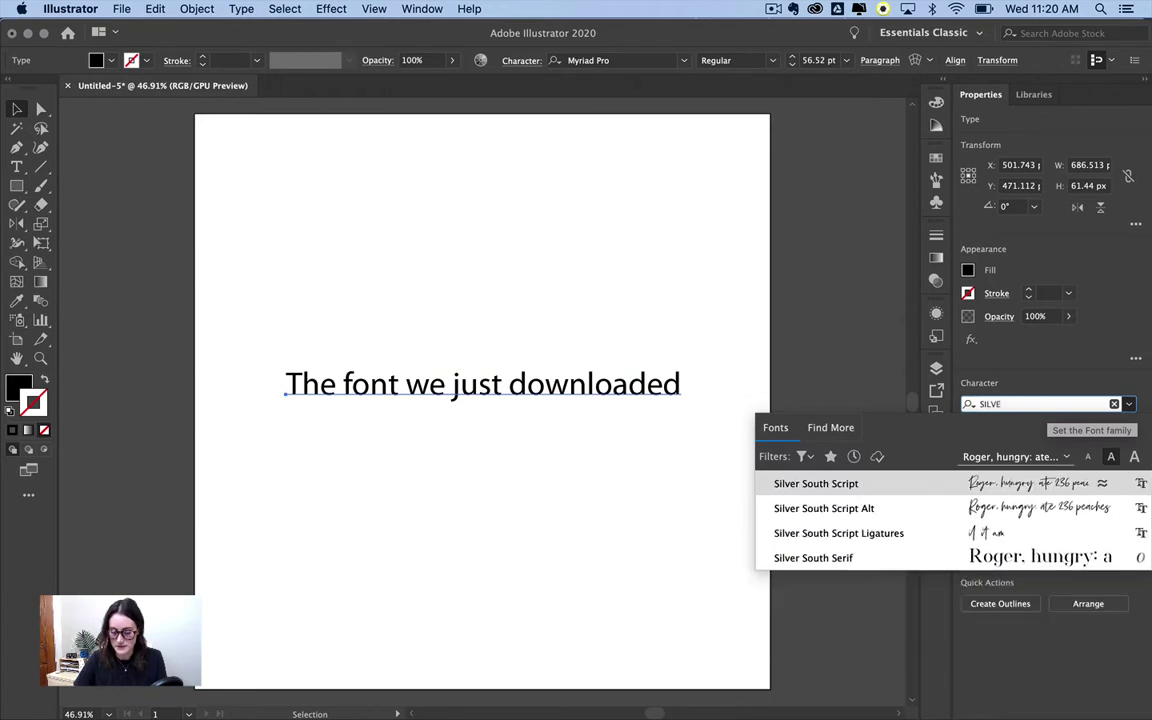
pyautogui.click(880, 483)
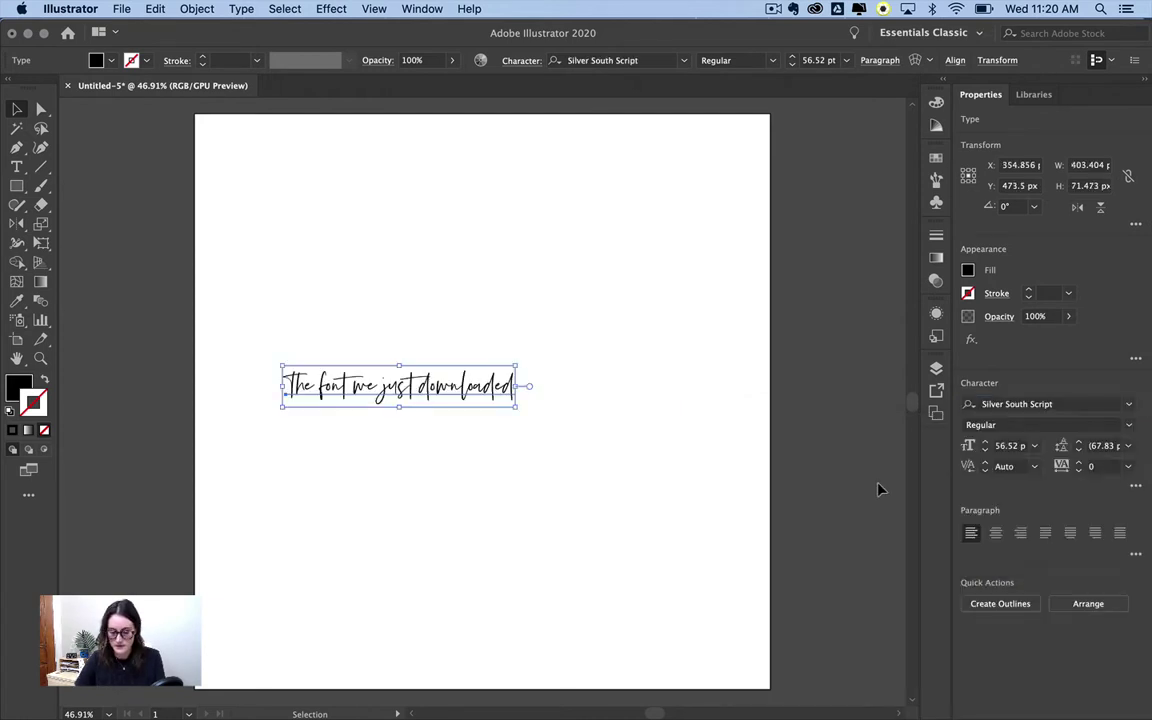
pyautogui.moveTo(520, 386); pyautogui.dragTo(668, 391)
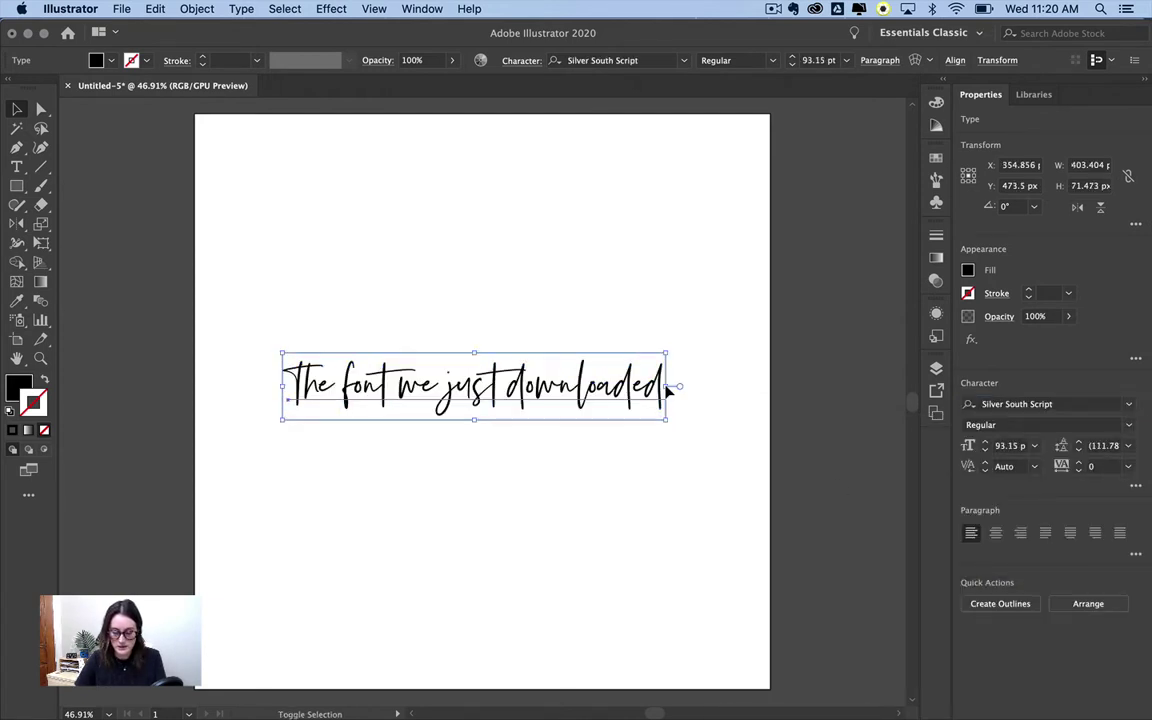
pyautogui.click(607, 501)
# - Duplicate the line above, set the copy in Silver South Serif, and fit it onto the artboard
pyautogui.moveTo(591, 404); pyautogui.dragTo(588, 293)
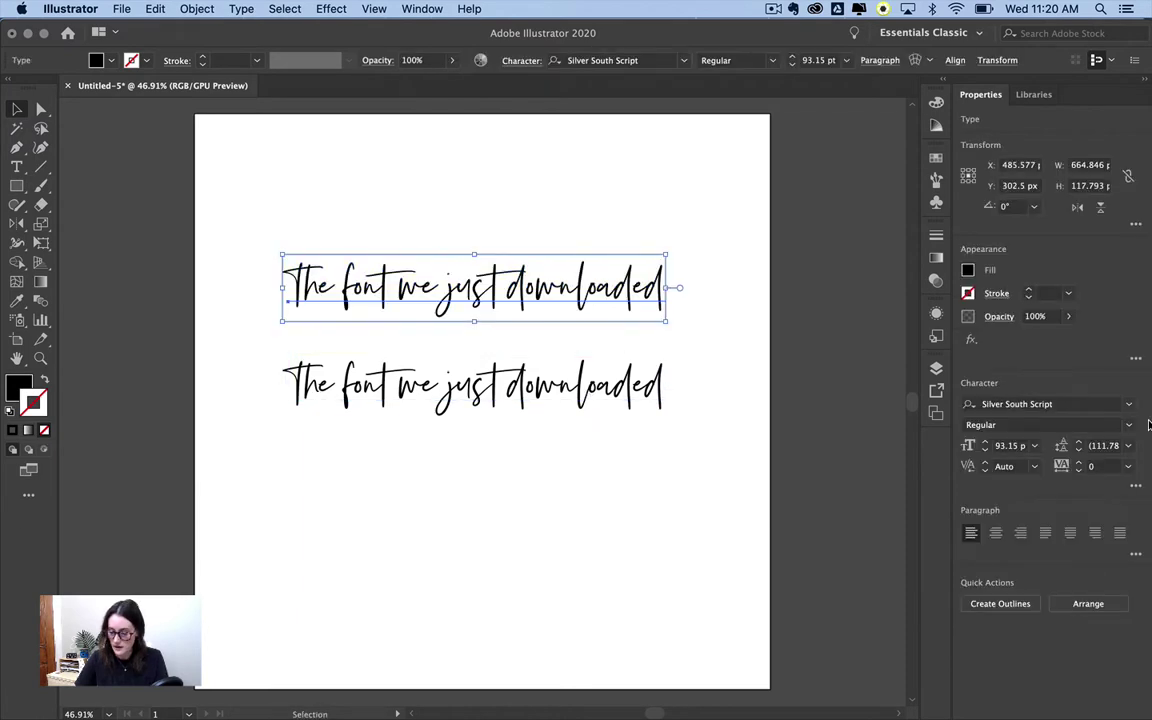
pyautogui.click(1128, 404)
pyautogui.write('SILVER')
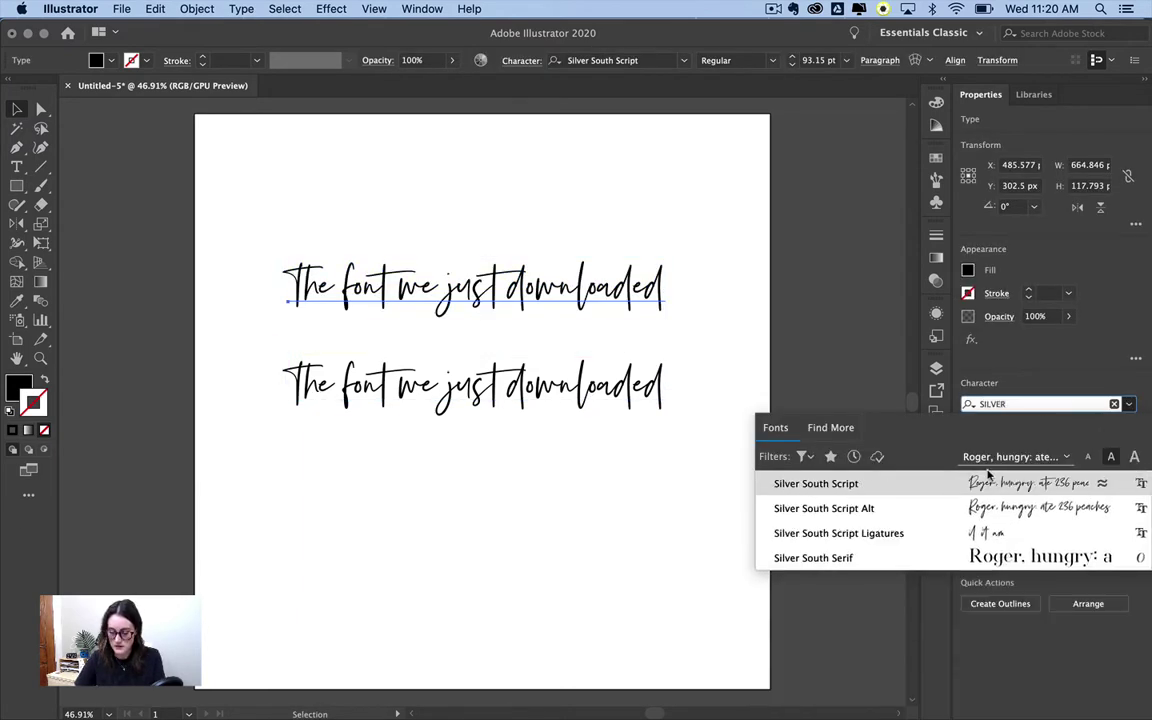
pyautogui.click(830, 562)
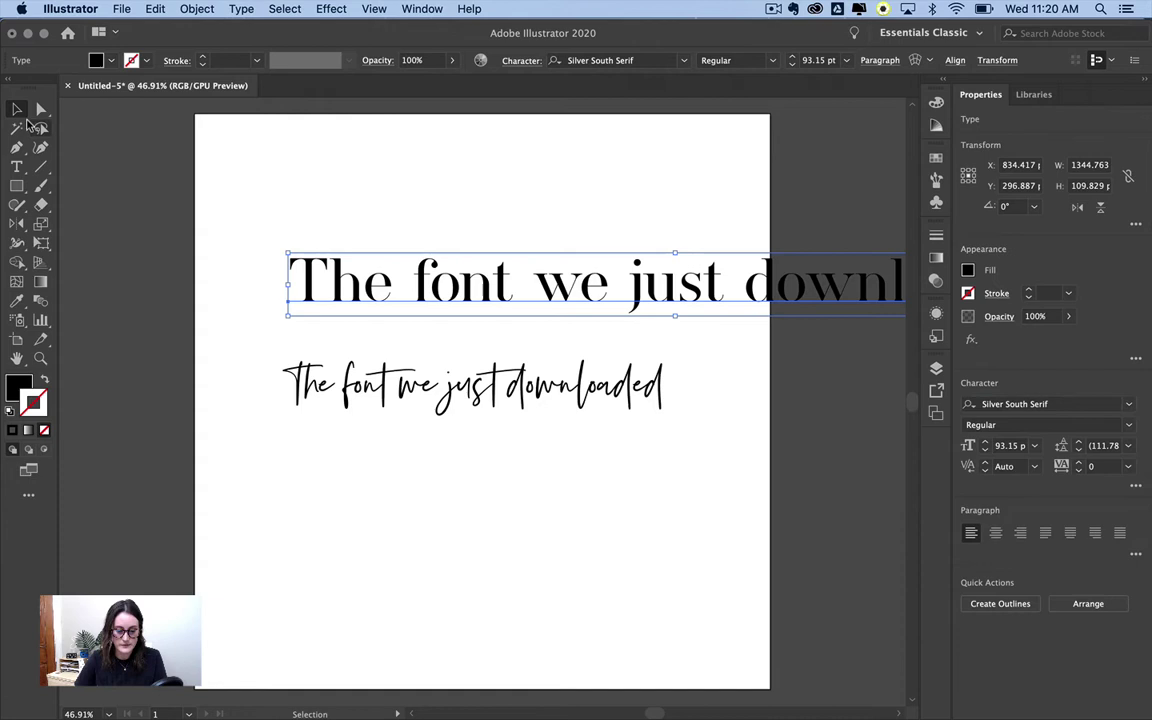
pyautogui.moveTo(720, 280); pyautogui.dragTo(530, 282)
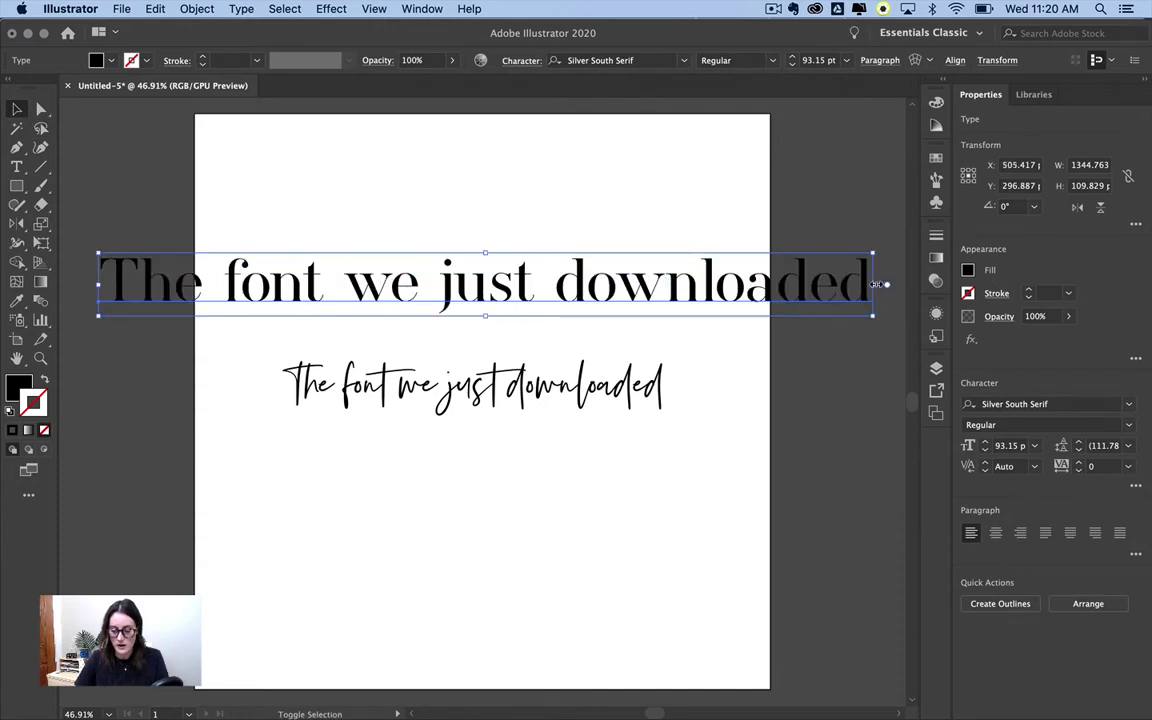
pyautogui.moveTo(866, 287); pyautogui.dragTo(715, 285)
pyautogui.click(655, 515)
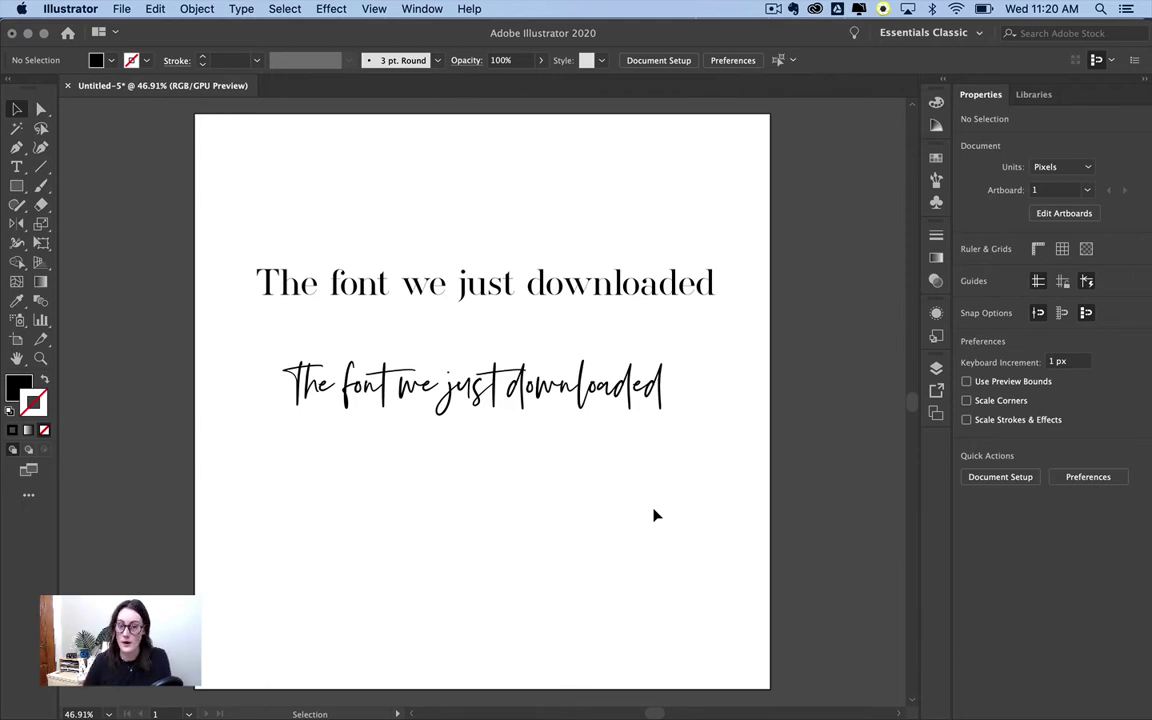
# - Select the top serif line and open Window > Type > Character
pyautogui.click(640, 284)
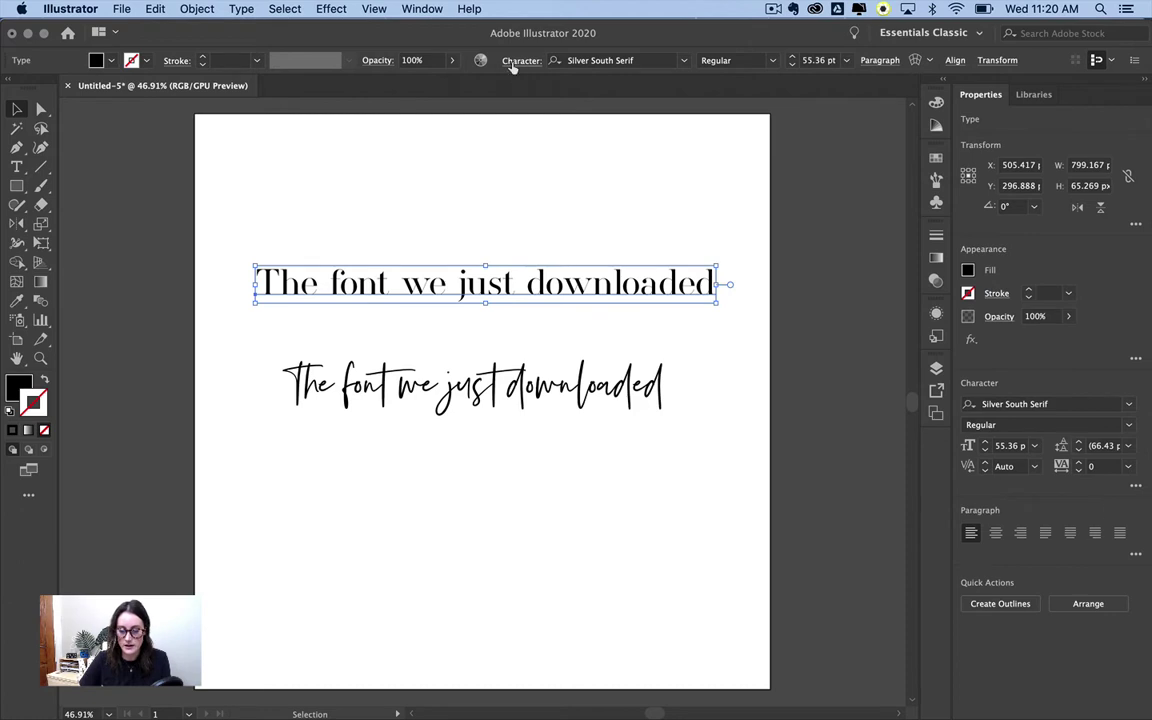
pyautogui.click(442, 12)
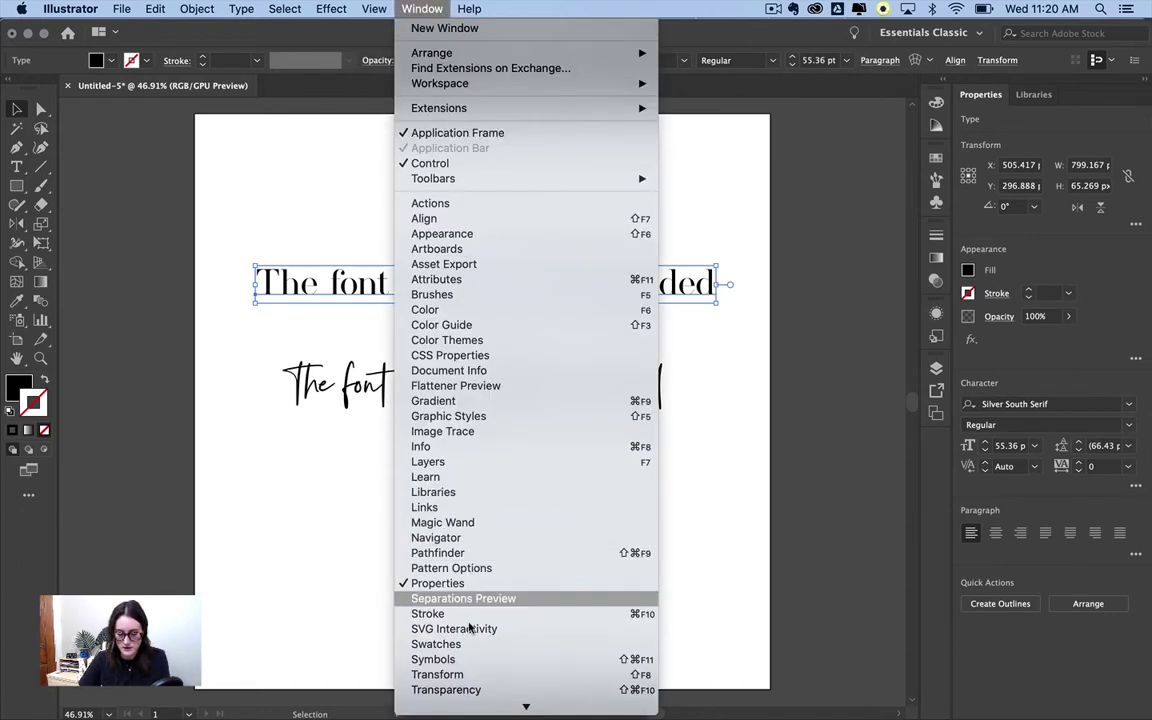
pyautogui.moveTo(460, 613)
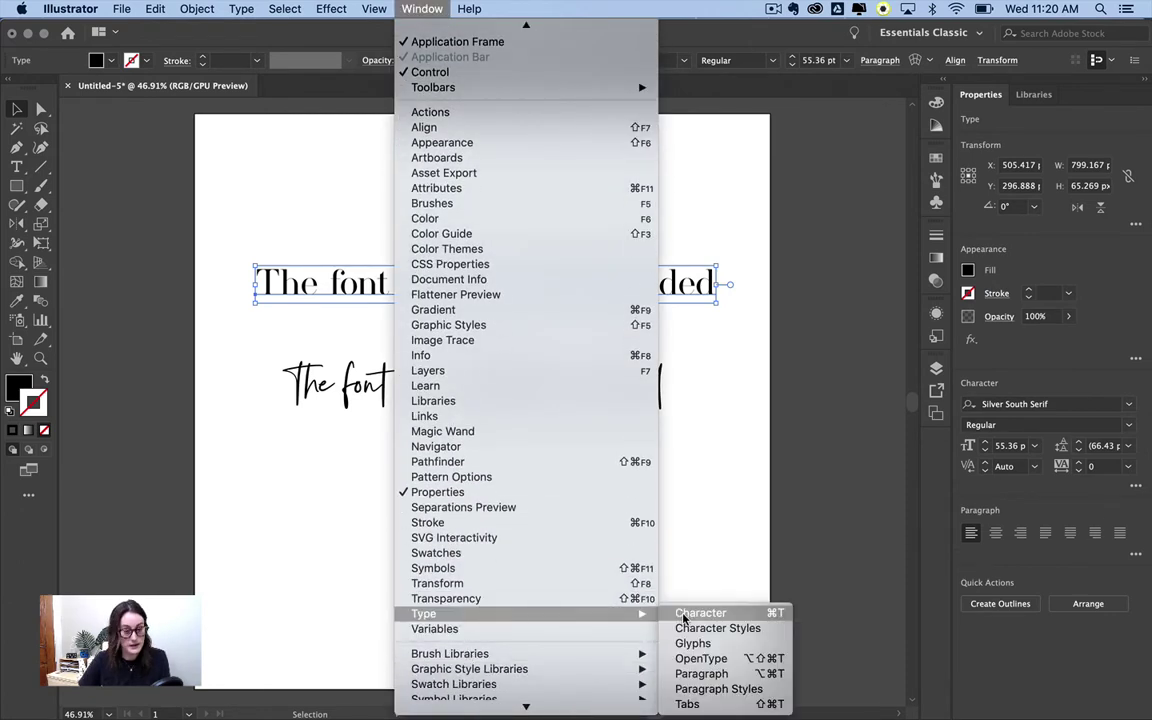
pyautogui.click(684, 614)
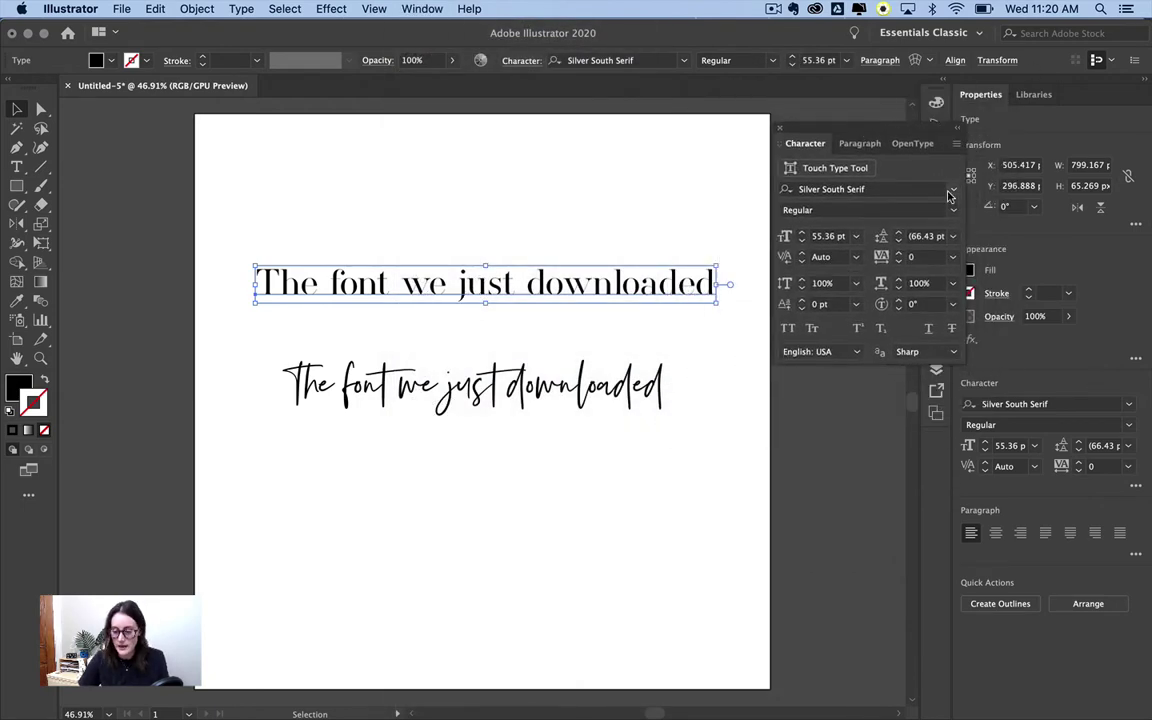
# - Open the font family list, show only favourite fonts, then switch back to all fonts
pyautogui.click(953, 192)
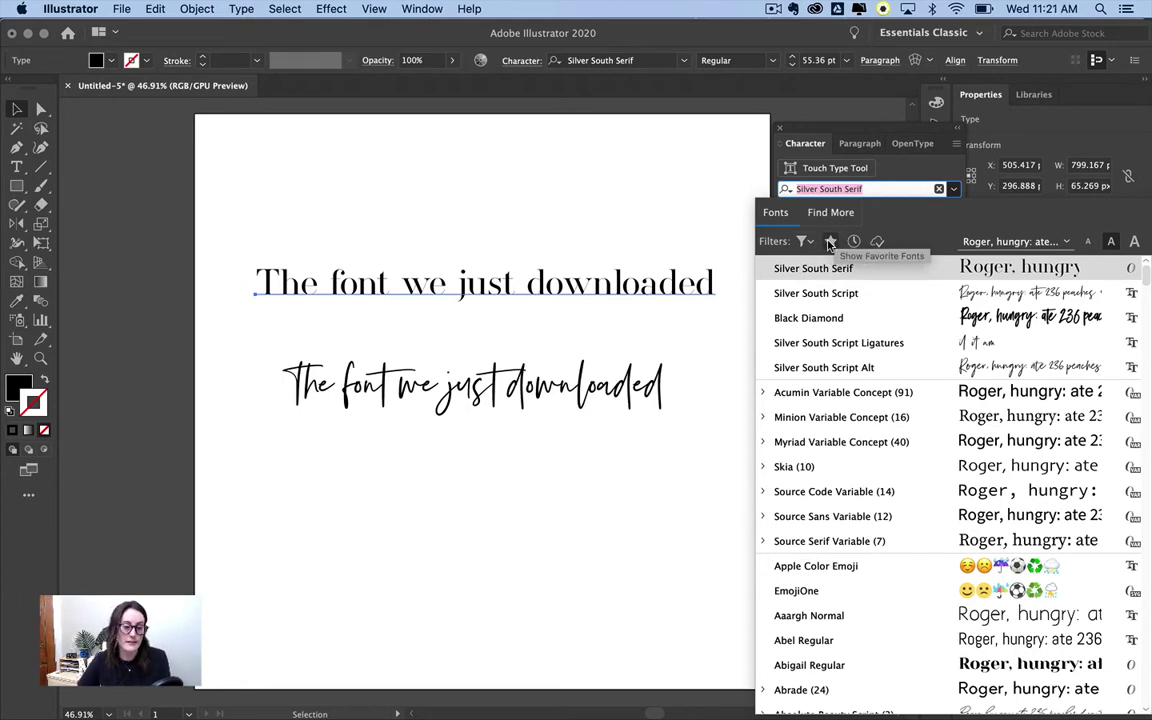
pyautogui.scroll(-5, 818, 420)
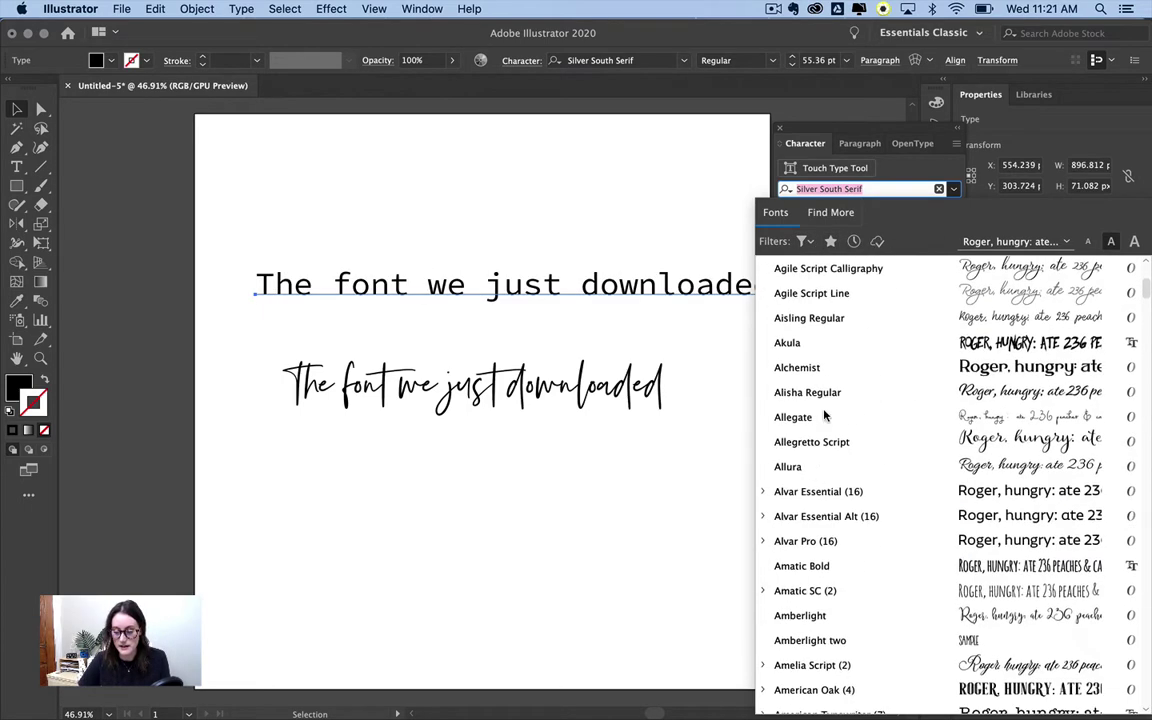
pyautogui.click(829, 241)
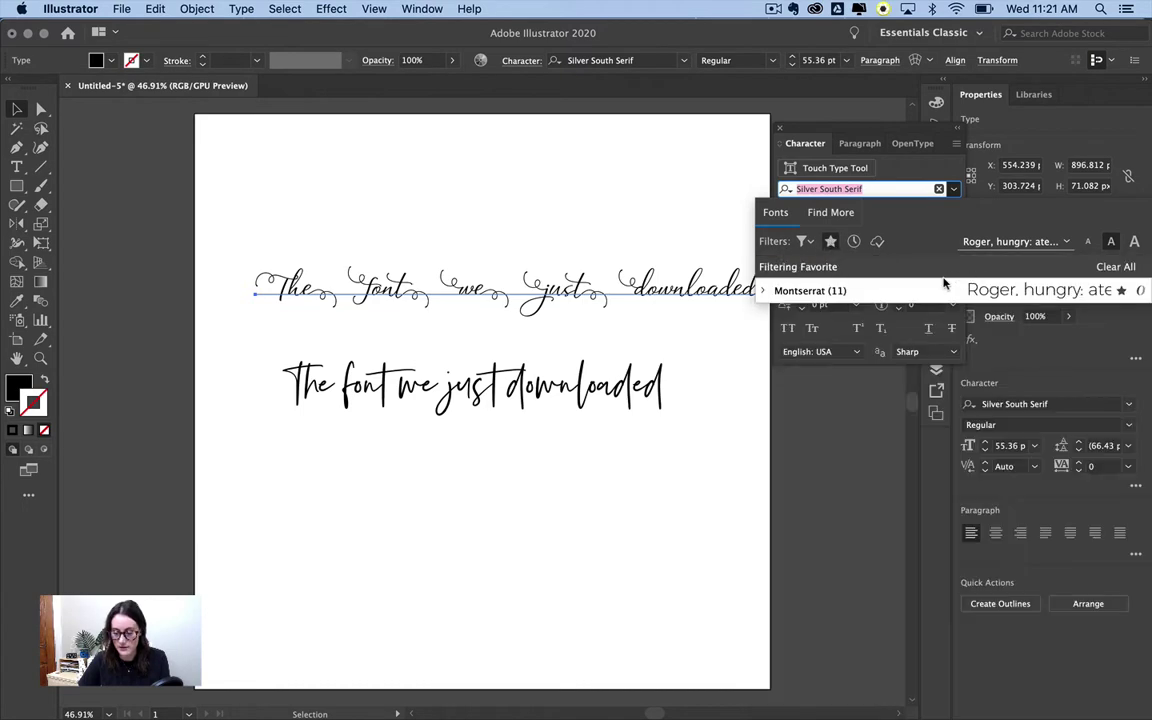
pyautogui.click(831, 241)
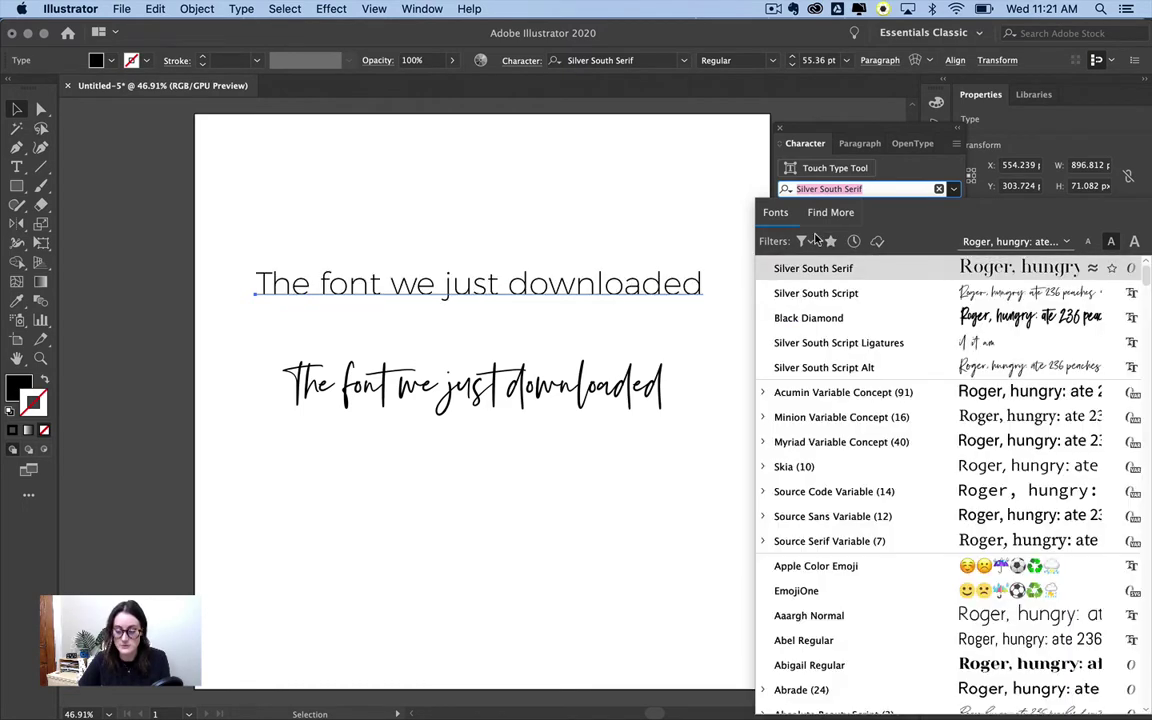
pyautogui.scroll(-10, 818, 415)
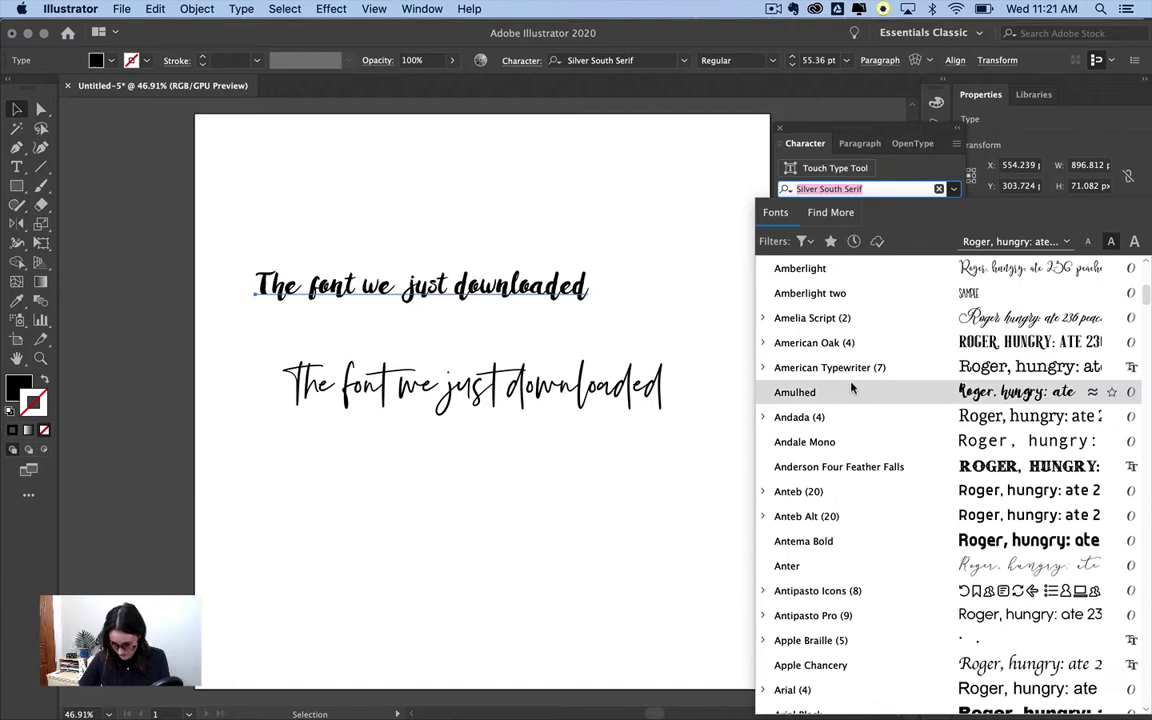
pyautogui.scroll(15, 873, 339)
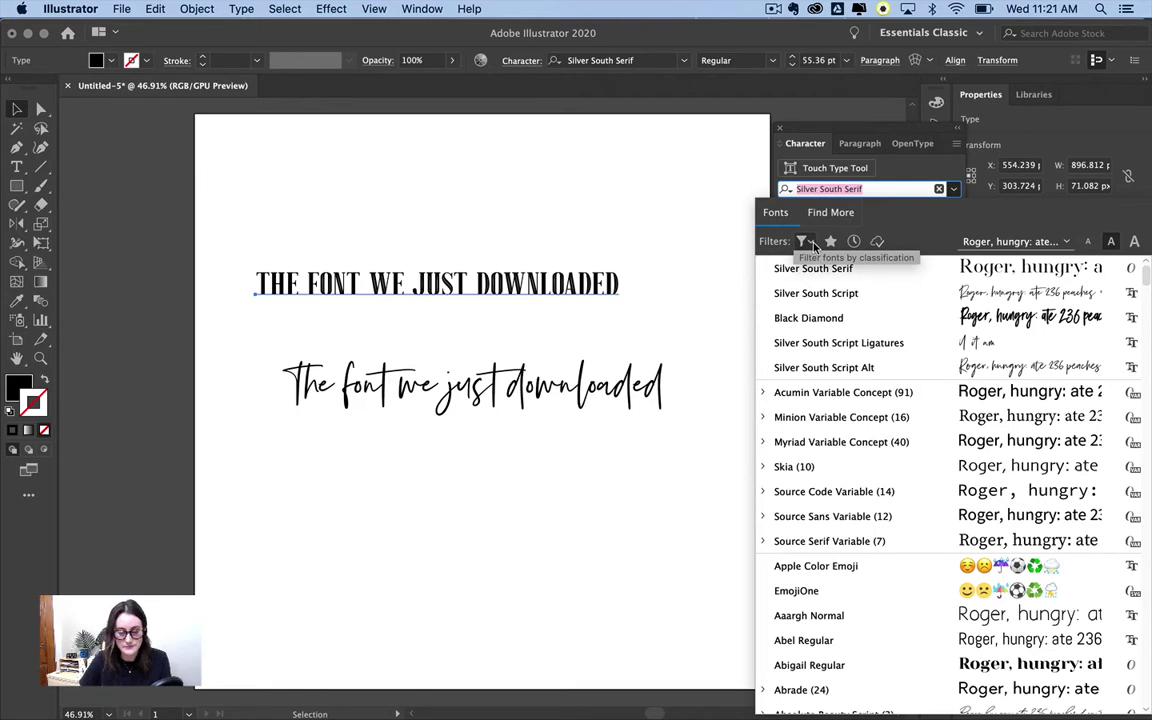
# - Filter the font list to the Sans Serif classification and browse the results
pyautogui.click(806, 243)
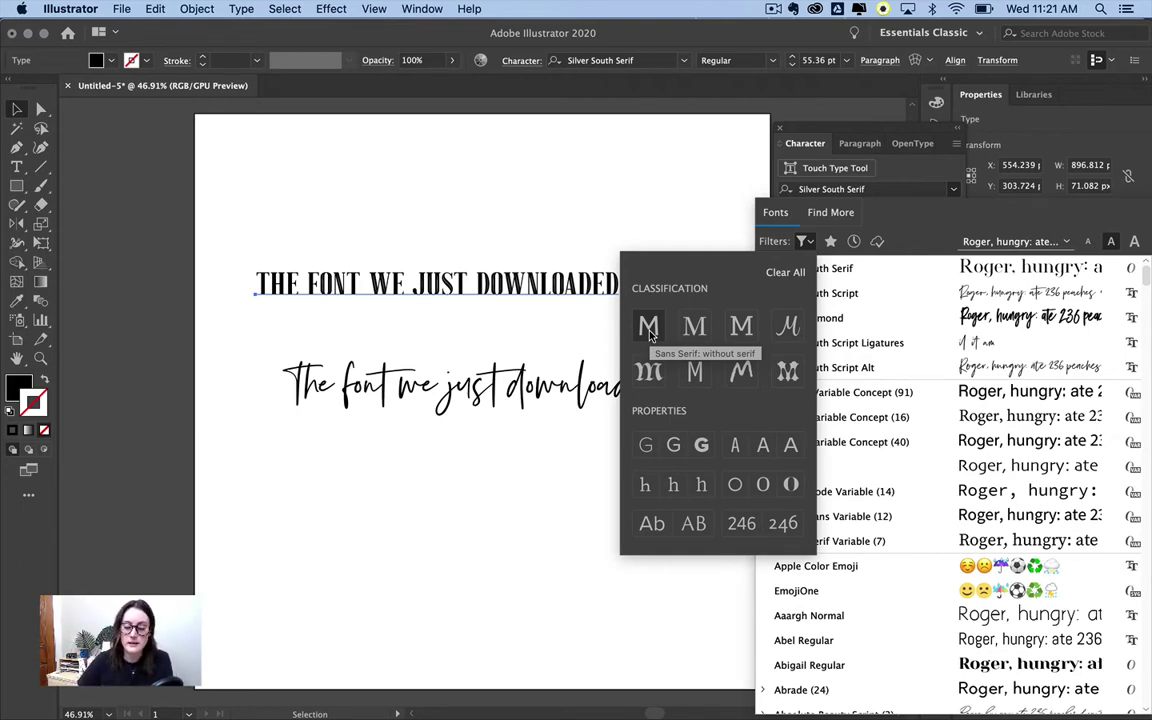
pyautogui.click(648, 328)
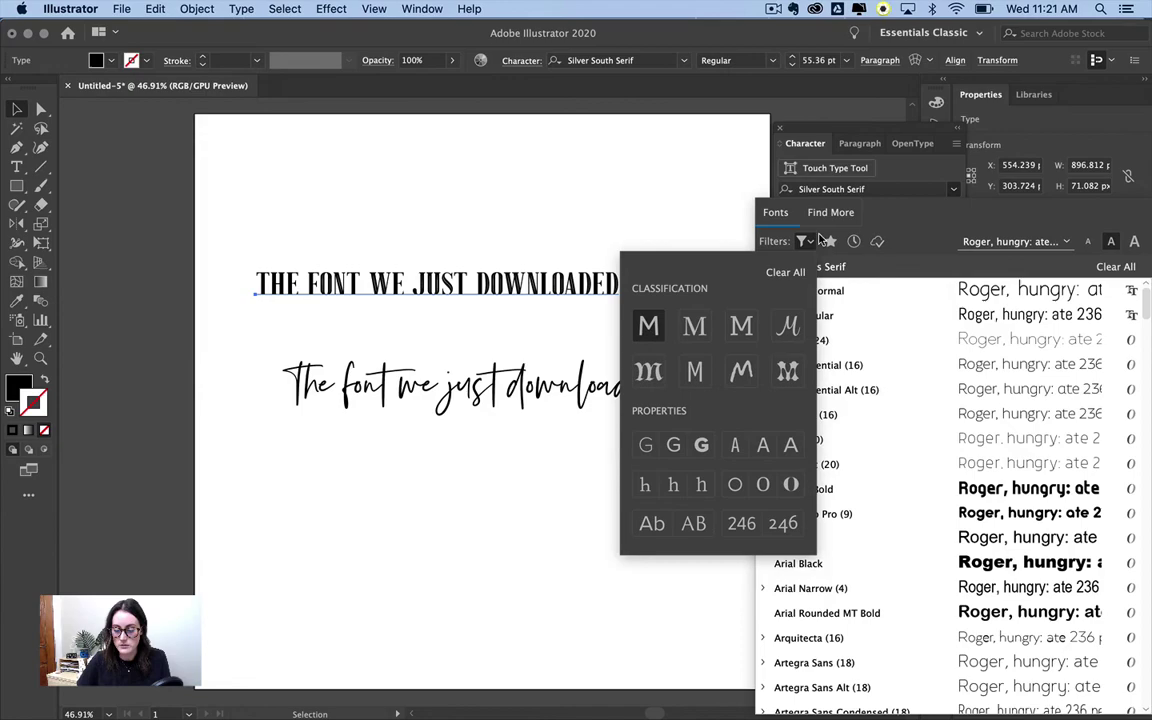
pyautogui.scroll(-5, 893, 437)
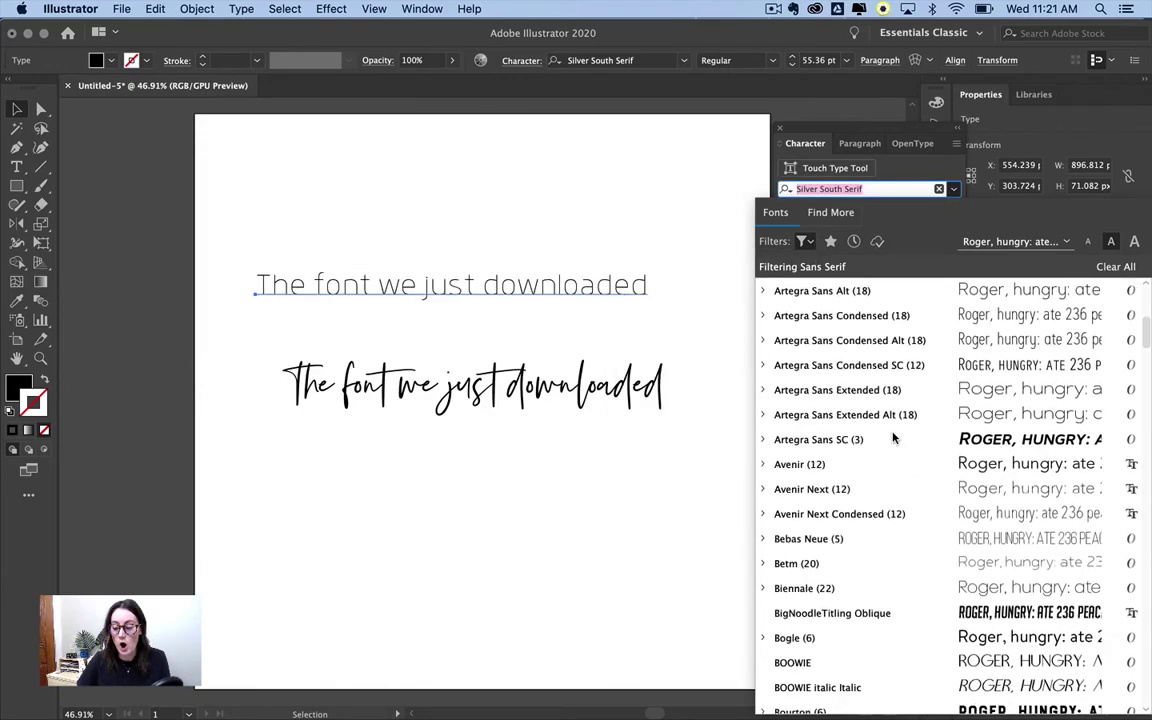
pyautogui.scroll(-15, 893, 437)
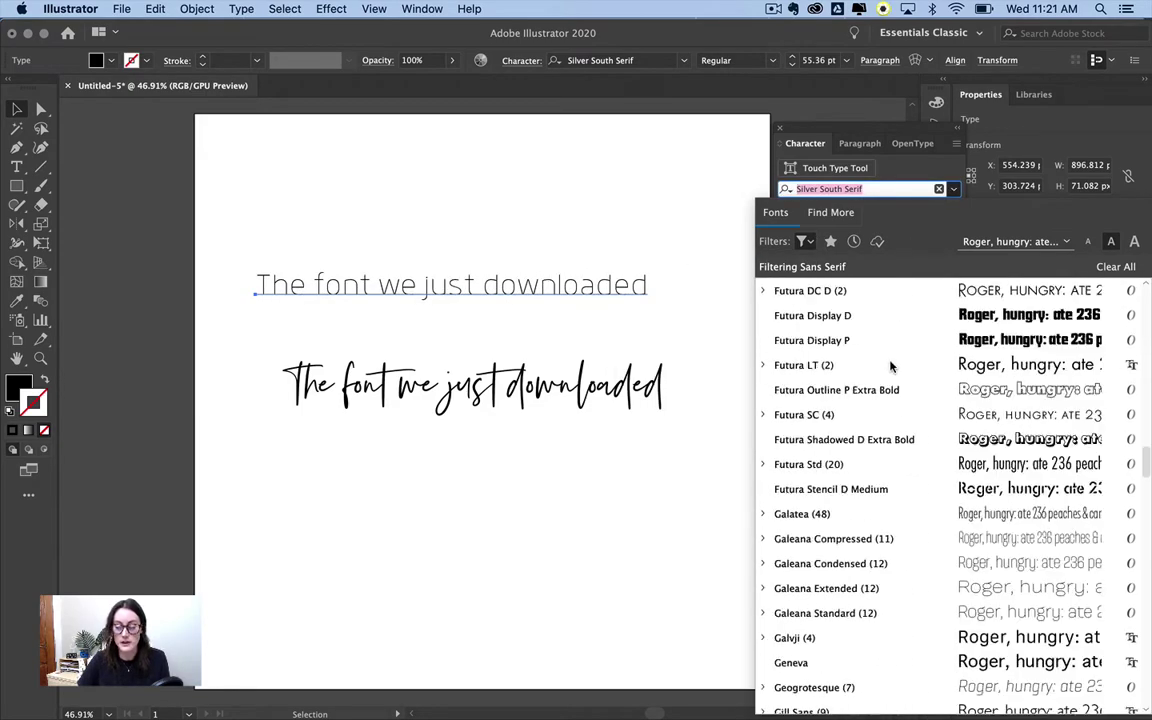
pyautogui.scroll(-20, 891, 366)
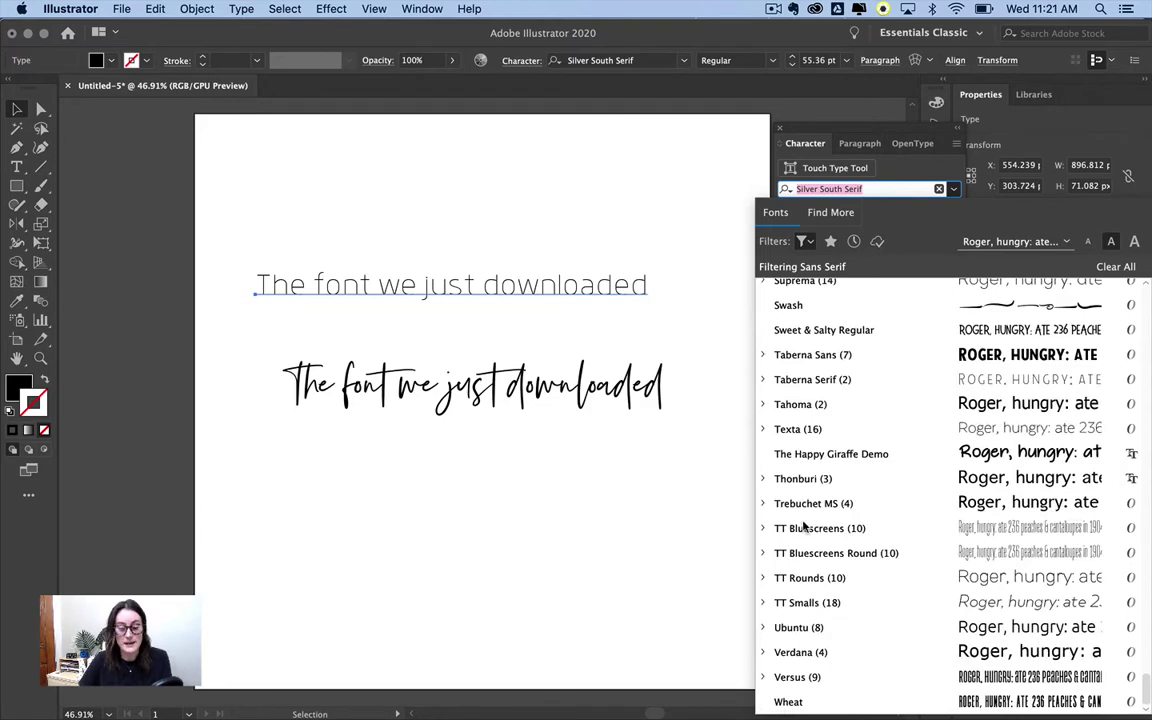
pyautogui.scroll(20, 928, 334)
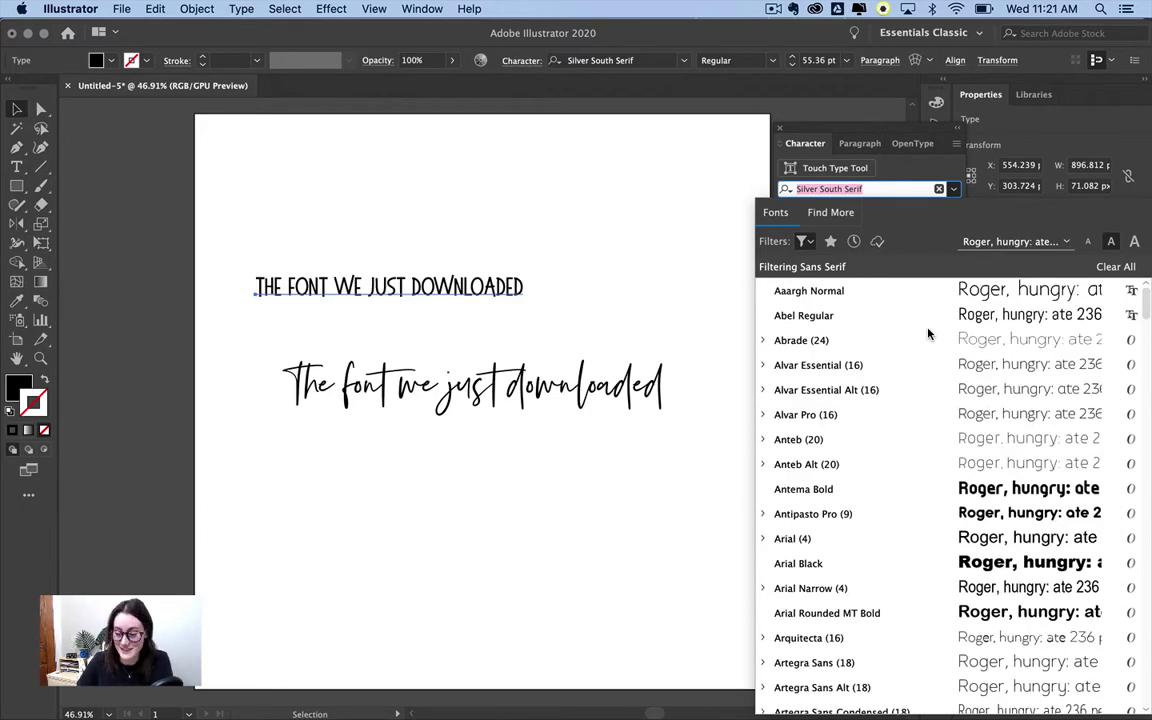
# - Swap the Sans Serif filter for the Script classification and browse the script fonts
pyautogui.click(804, 241)
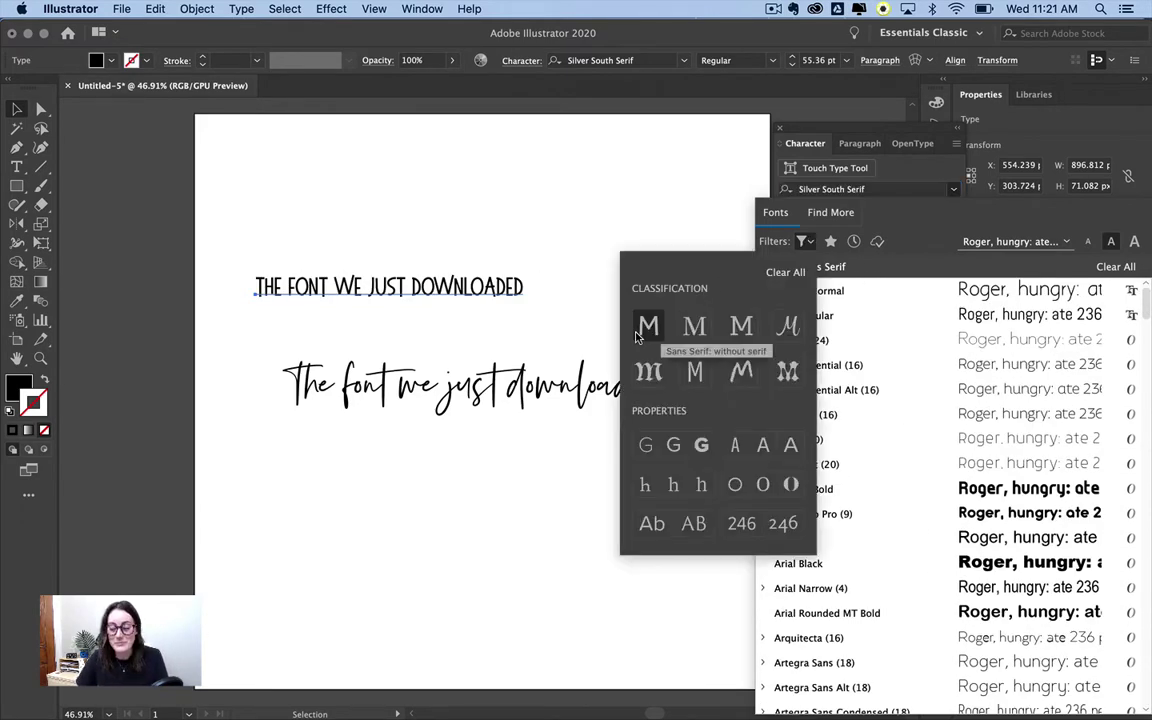
pyautogui.click(640, 337)
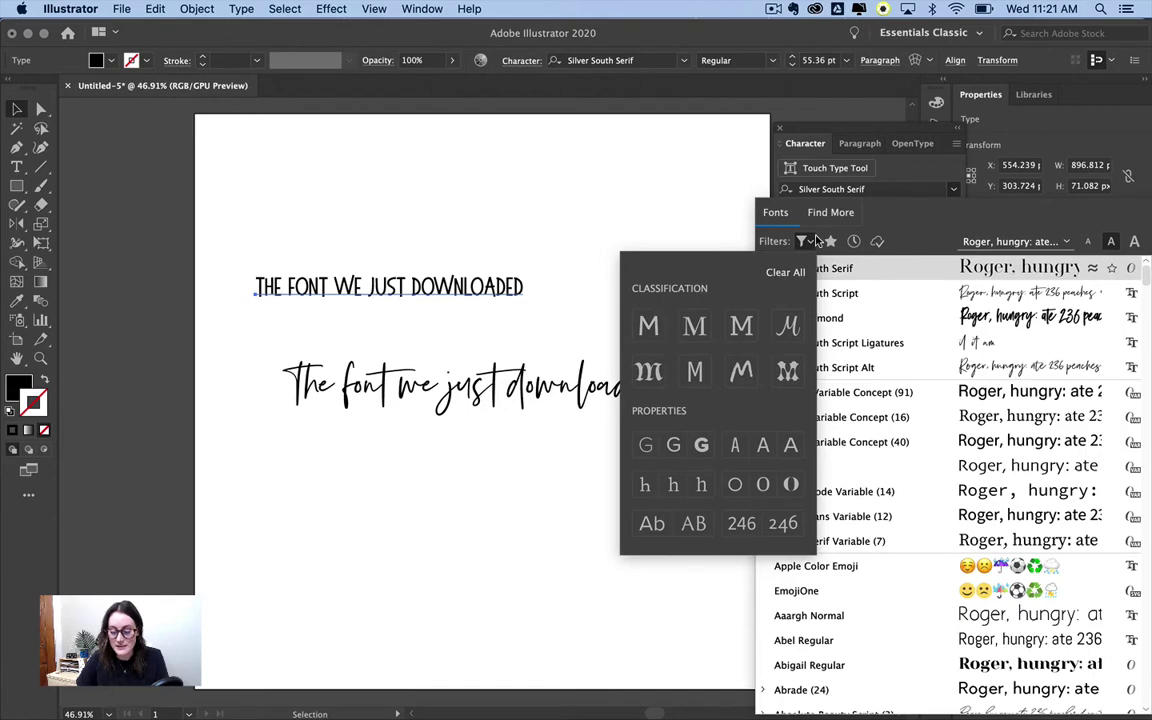
pyautogui.click(786, 328)
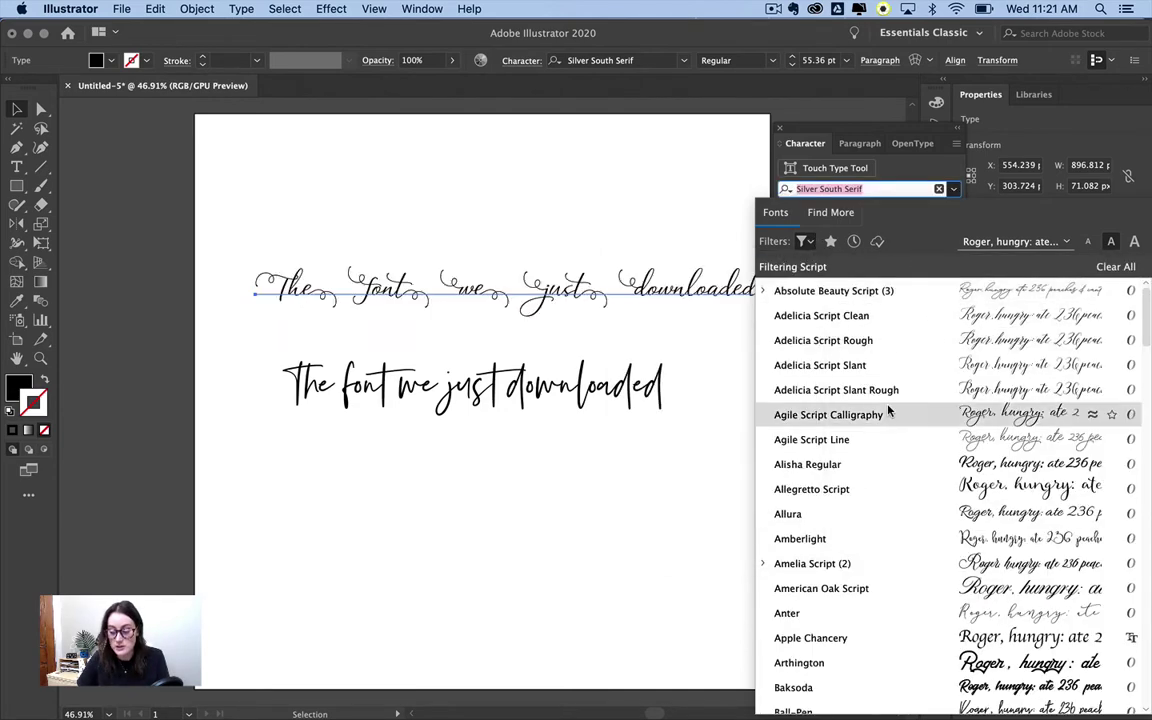
pyautogui.scroll(-10, 888, 412)
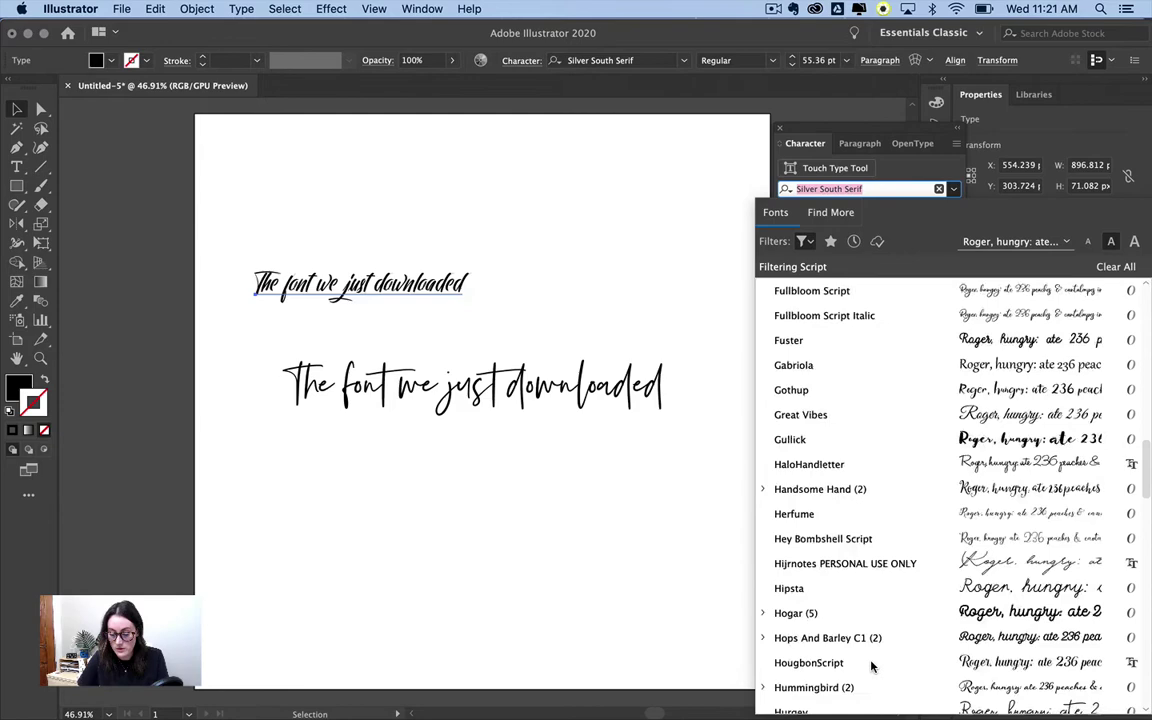
pyautogui.scroll(-10, 873, 663)
pyautogui.click(806, 241)
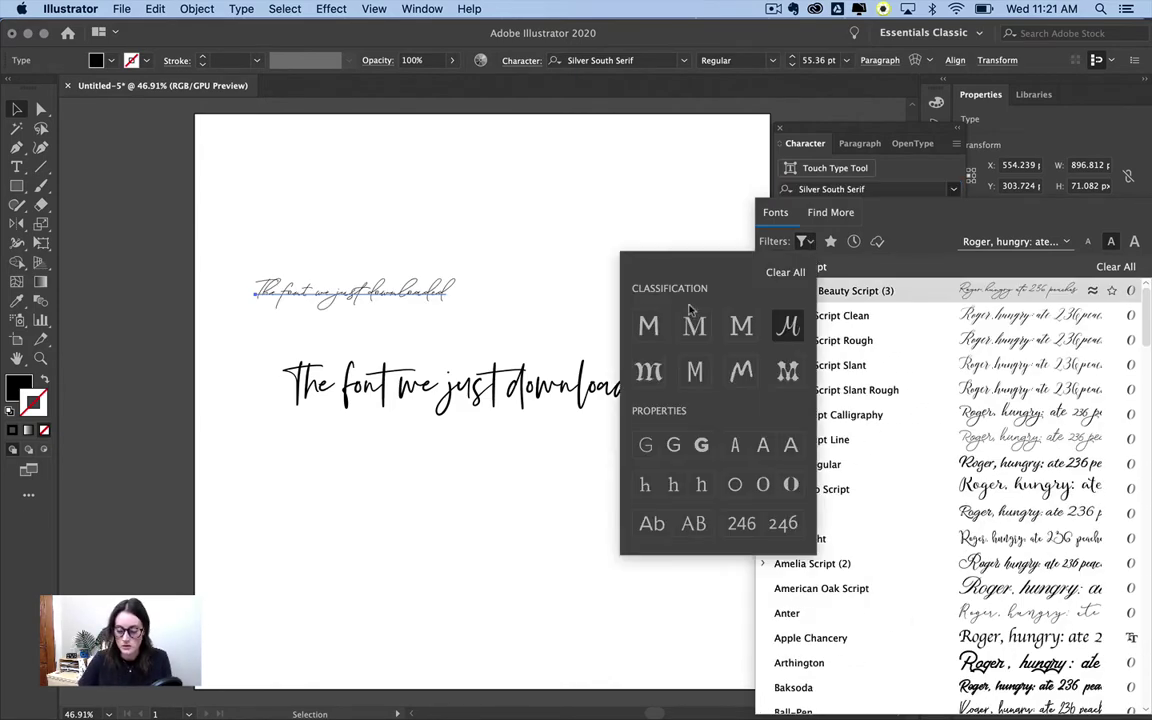
# - Replace the script filter with Heavy Weight and browse fonts like Arial Black and Artegra Sans
pyautogui.click(789, 273)
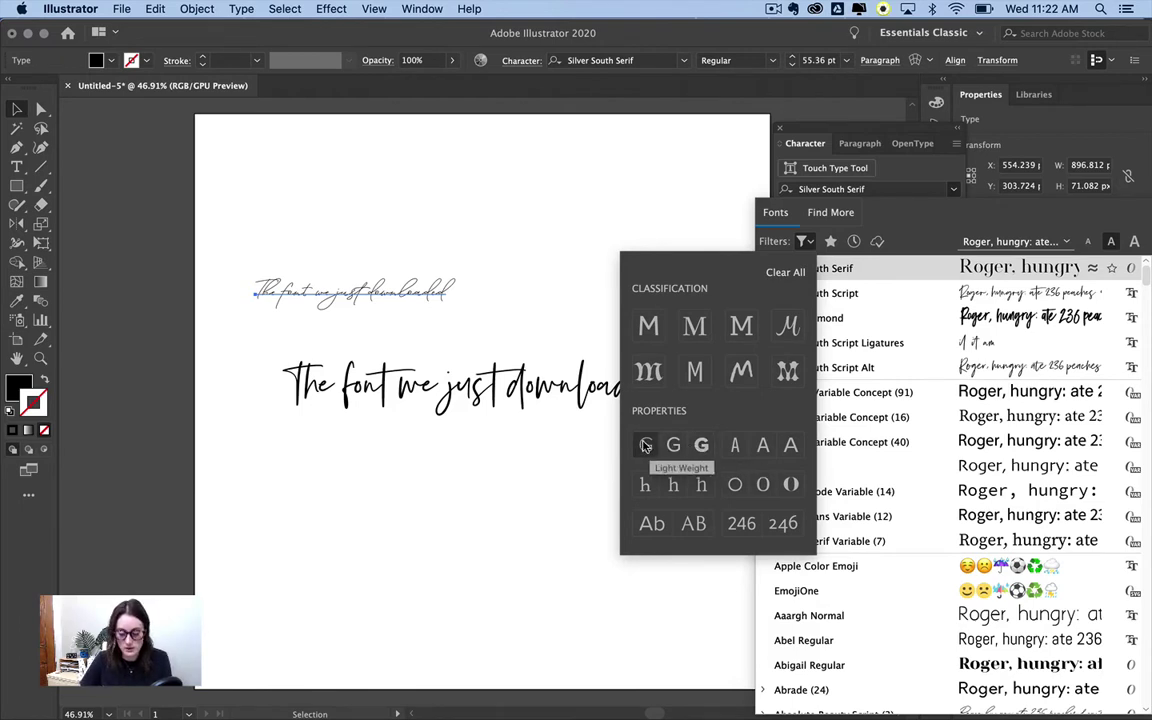
pyautogui.click(703, 446)
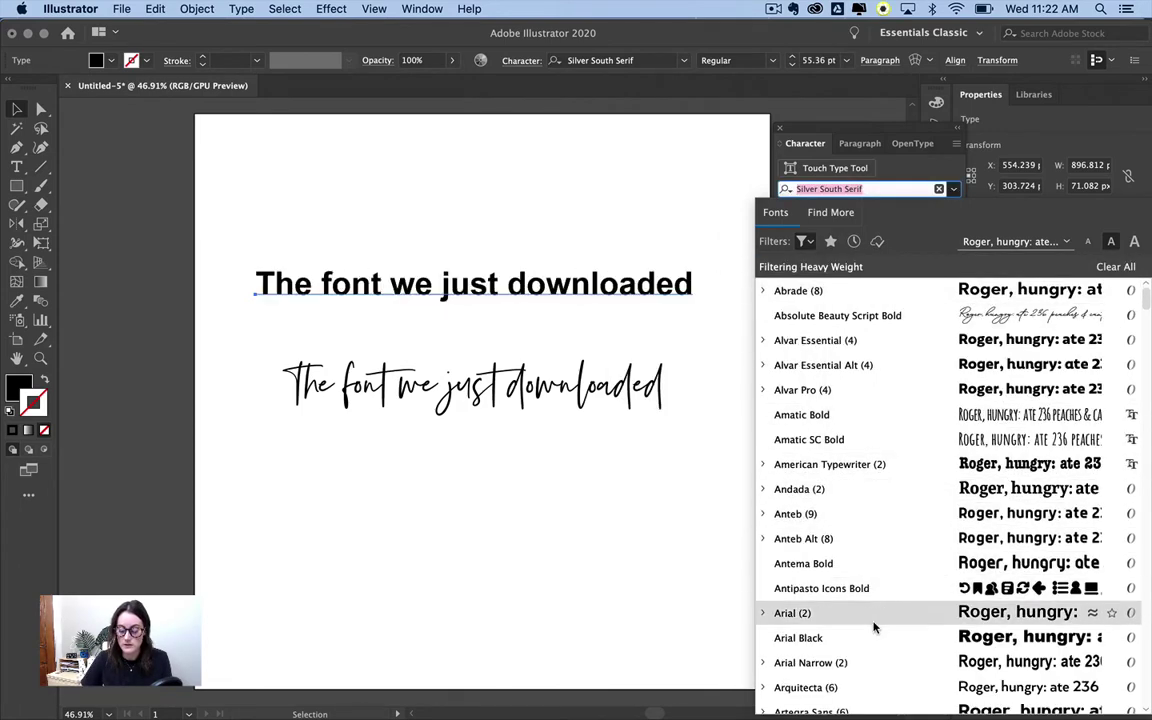
pyautogui.scroll(-3, 875, 600)
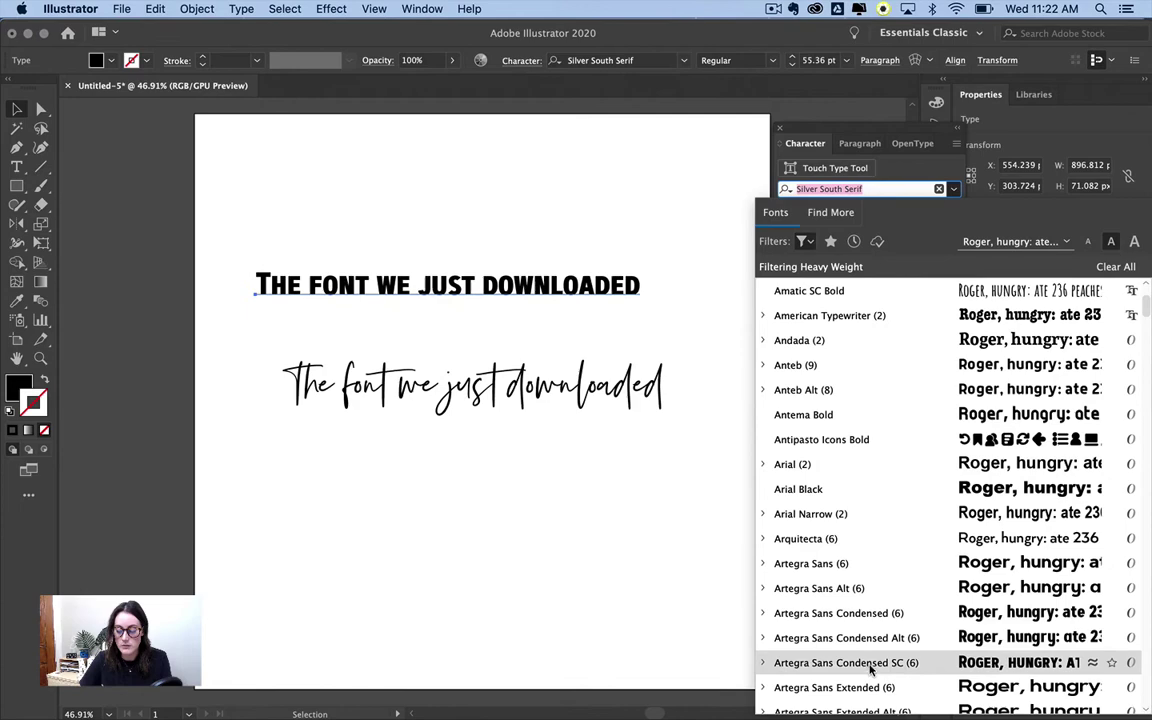
pyautogui.scroll(-7, 869, 670)
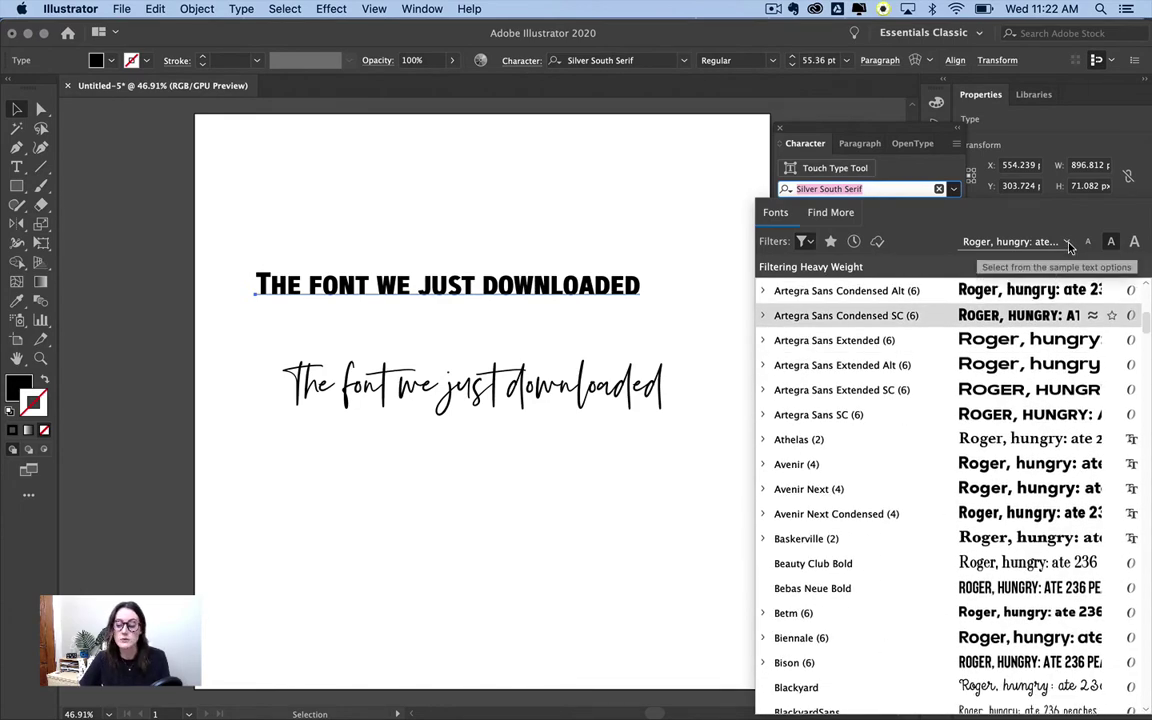
# - Set font previews to Typography, then The quick brown fox, then Selected Text
pyautogui.click(1068, 246)
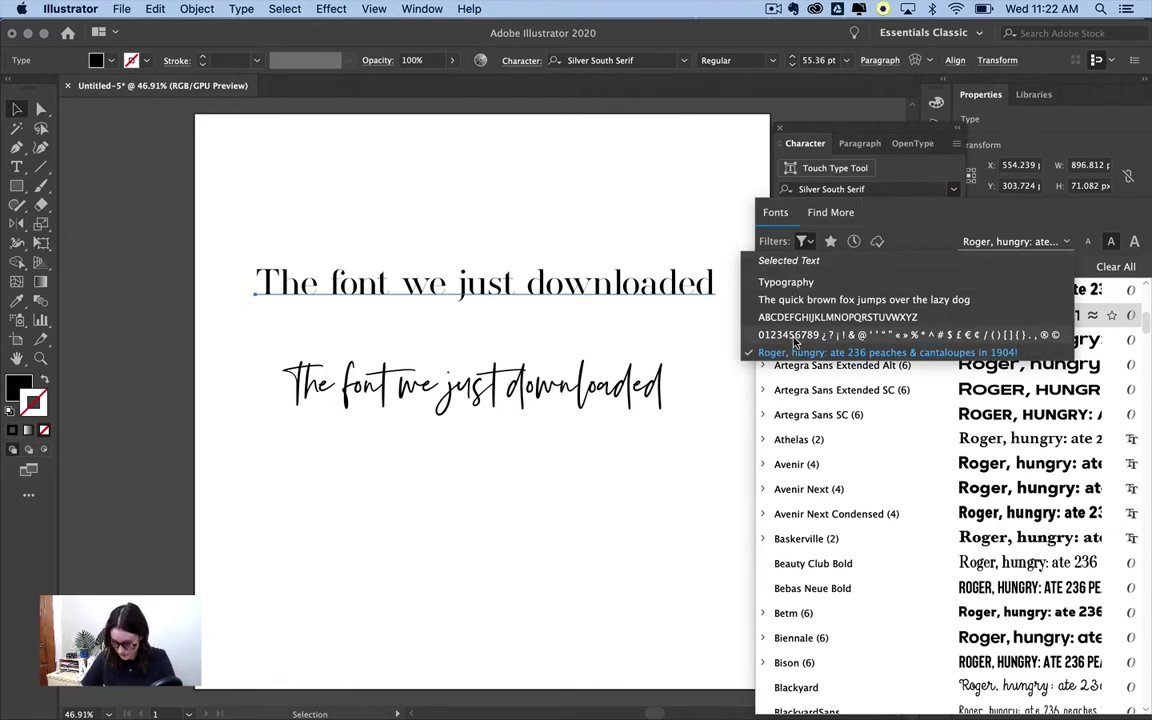
pyautogui.click(800, 283)
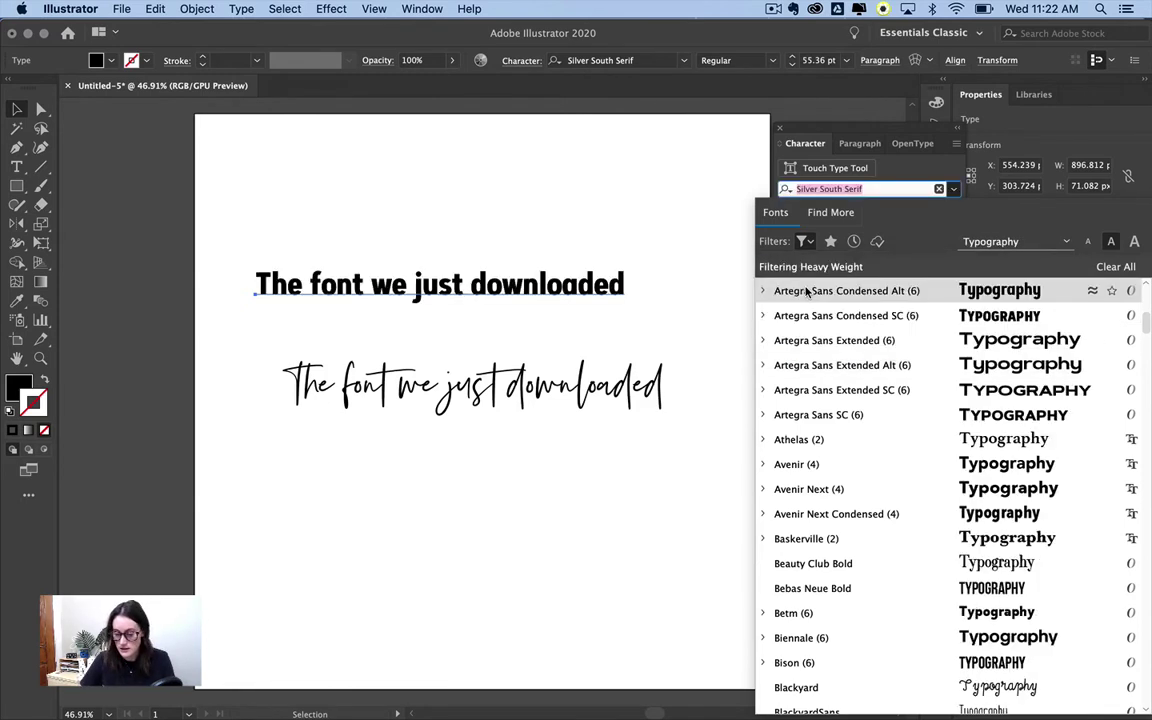
pyautogui.click(1023, 249)
pyautogui.click(1016, 244)
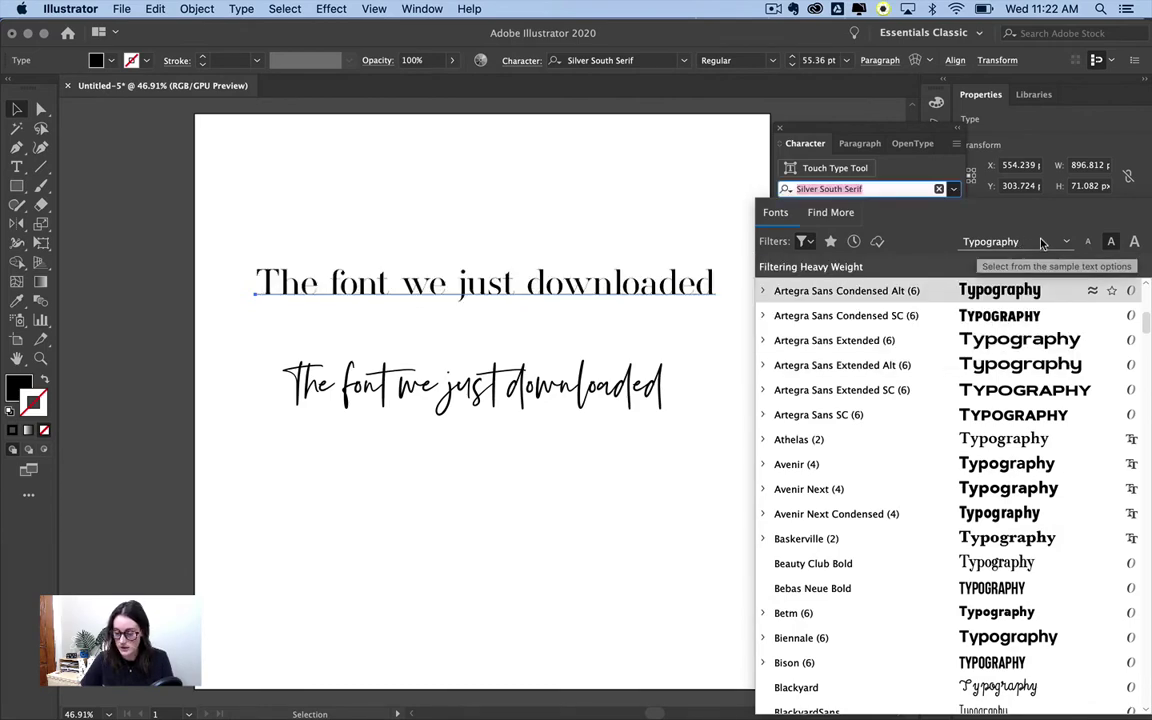
pyautogui.click(1041, 244)
pyautogui.click(1000, 301)
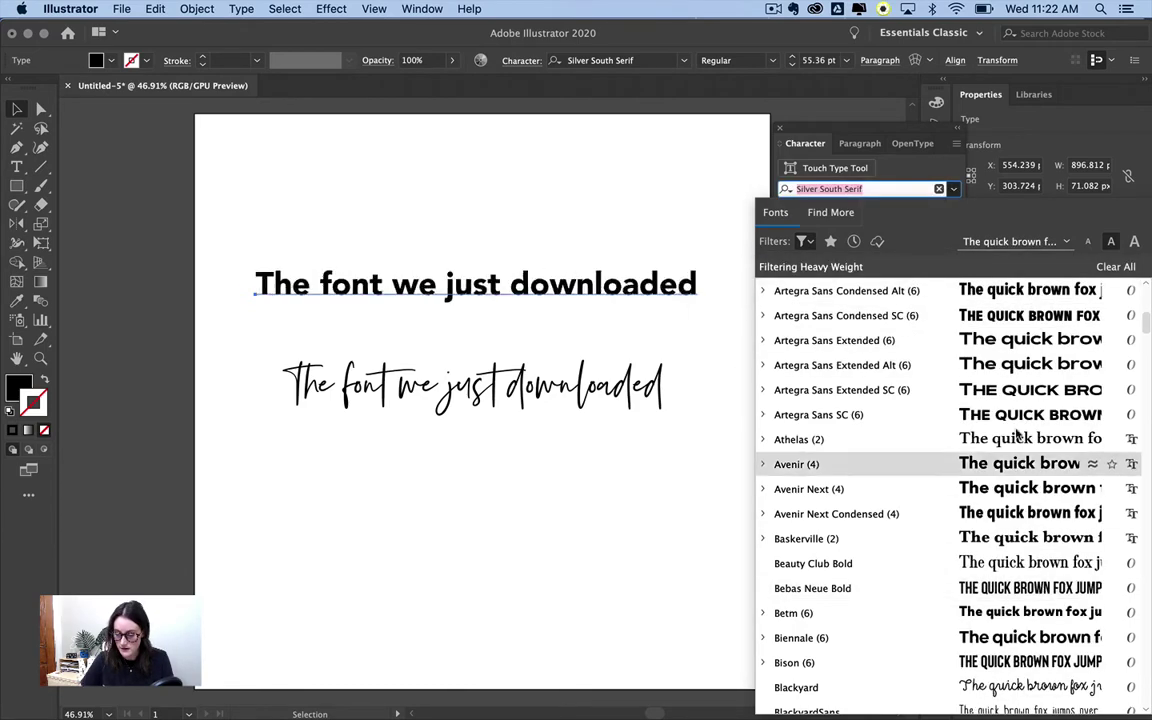
pyautogui.click(1015, 241)
pyautogui.click(843, 262)
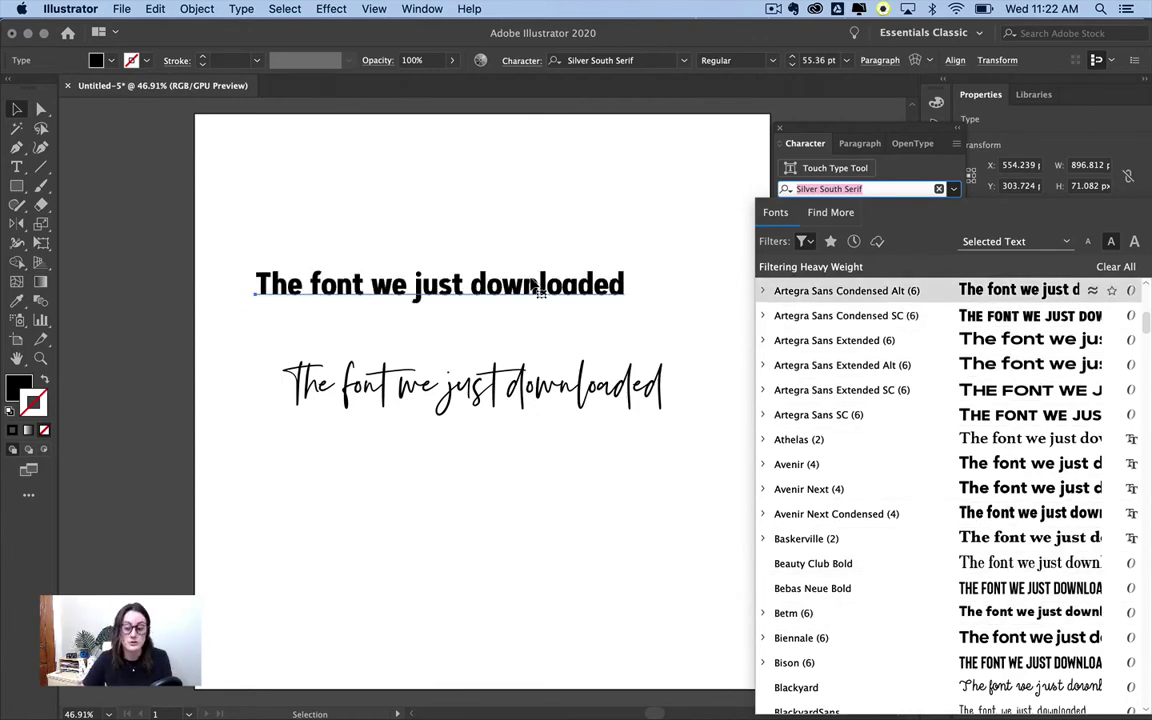
pyautogui.scroll(-10, 937, 444)
pyautogui.scroll(-3, 935, 446)
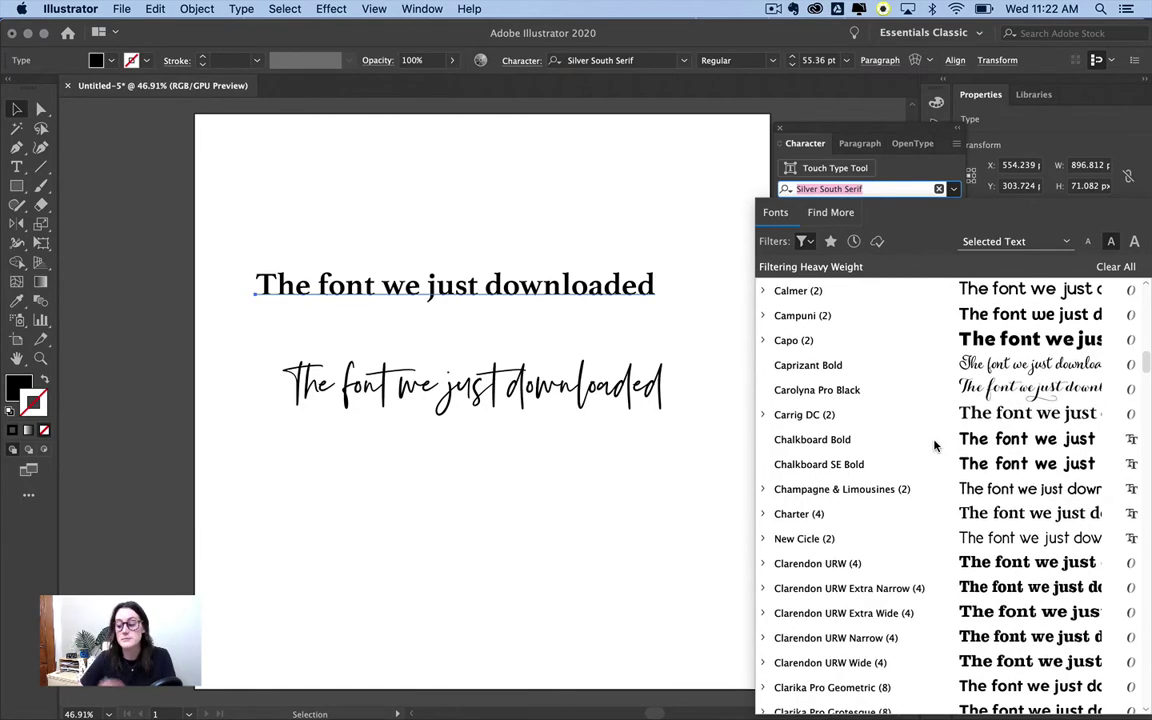
# - Swap the Heavy Weight filter for Condensed Width in the font filters
pyautogui.click(809, 243)
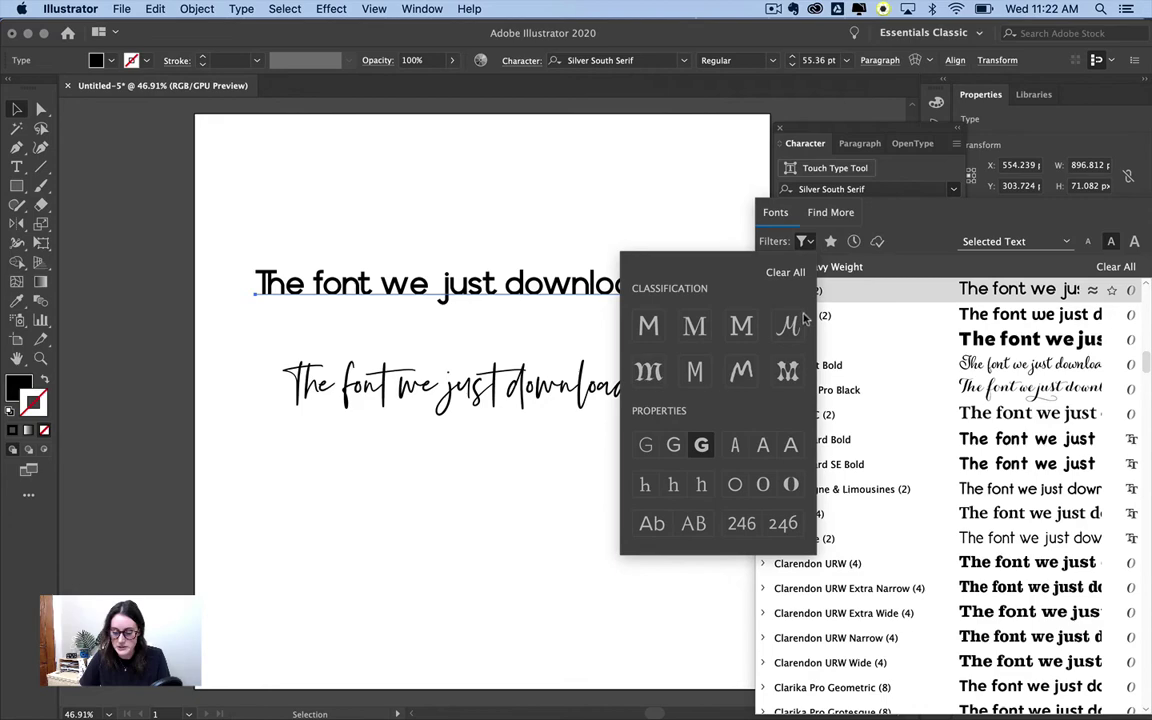
pyautogui.click(785, 272)
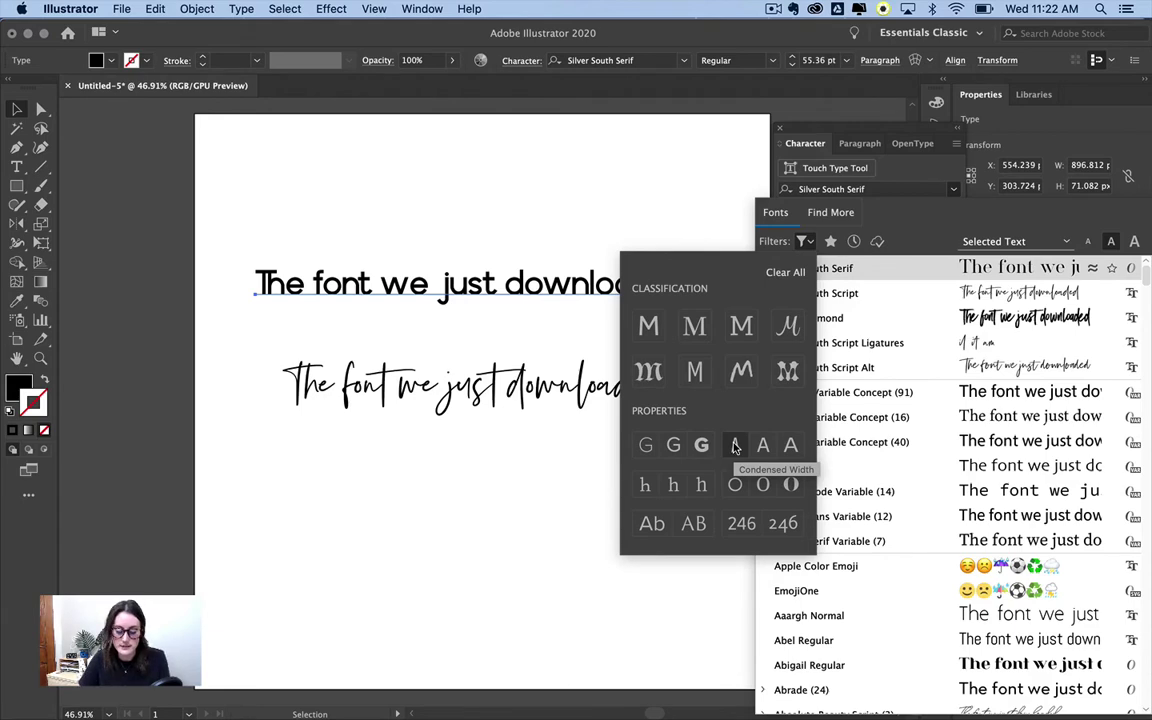
pyautogui.click(735, 447)
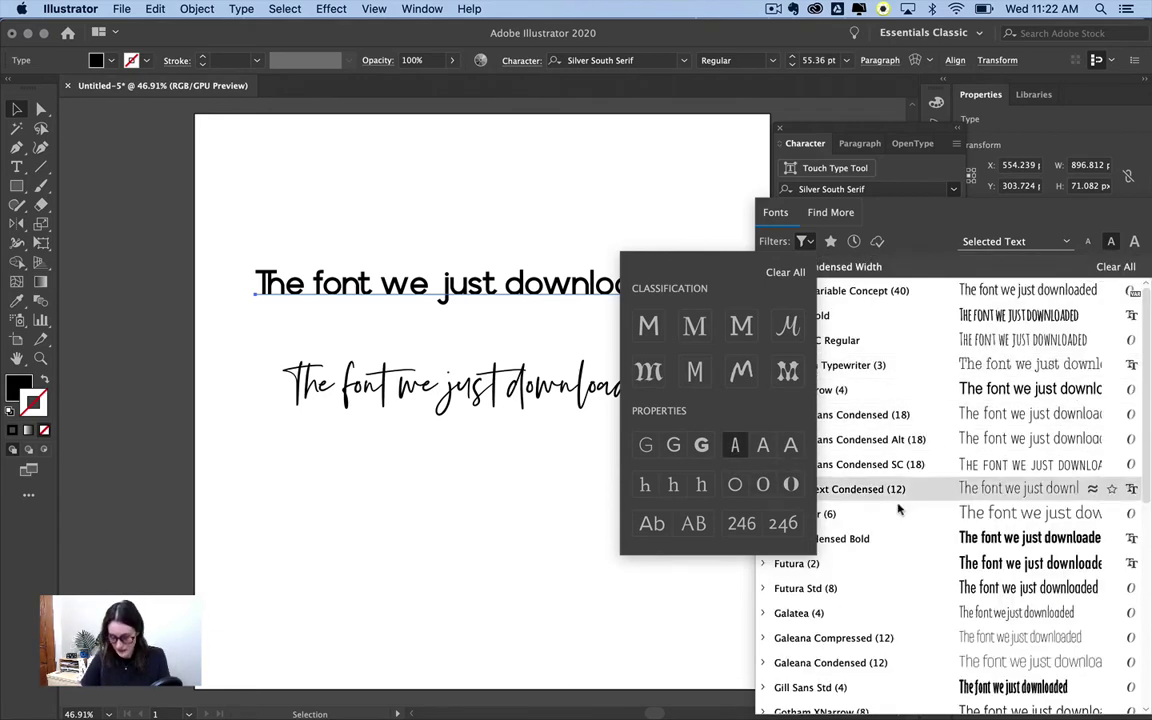
pyautogui.click(898, 230)
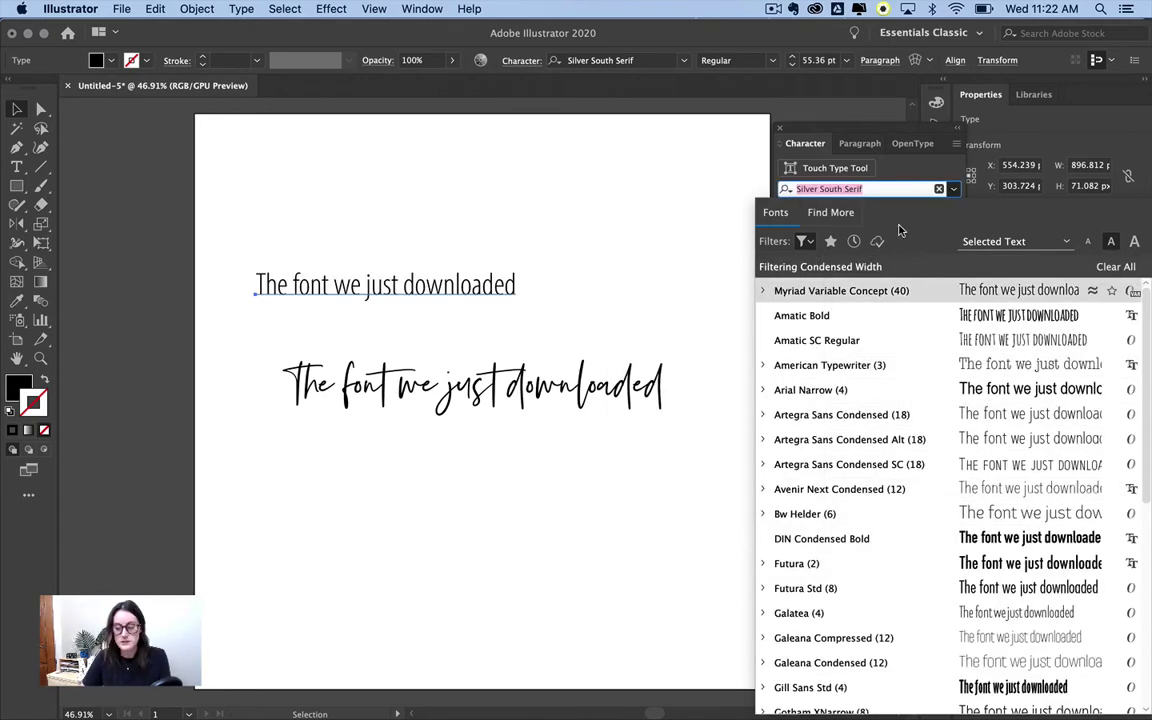
# - Set the top headline in American Typewriter Condensed Light
pyautogui.scroll(-5, 869, 617)
pyautogui.scroll(5, 868, 620)
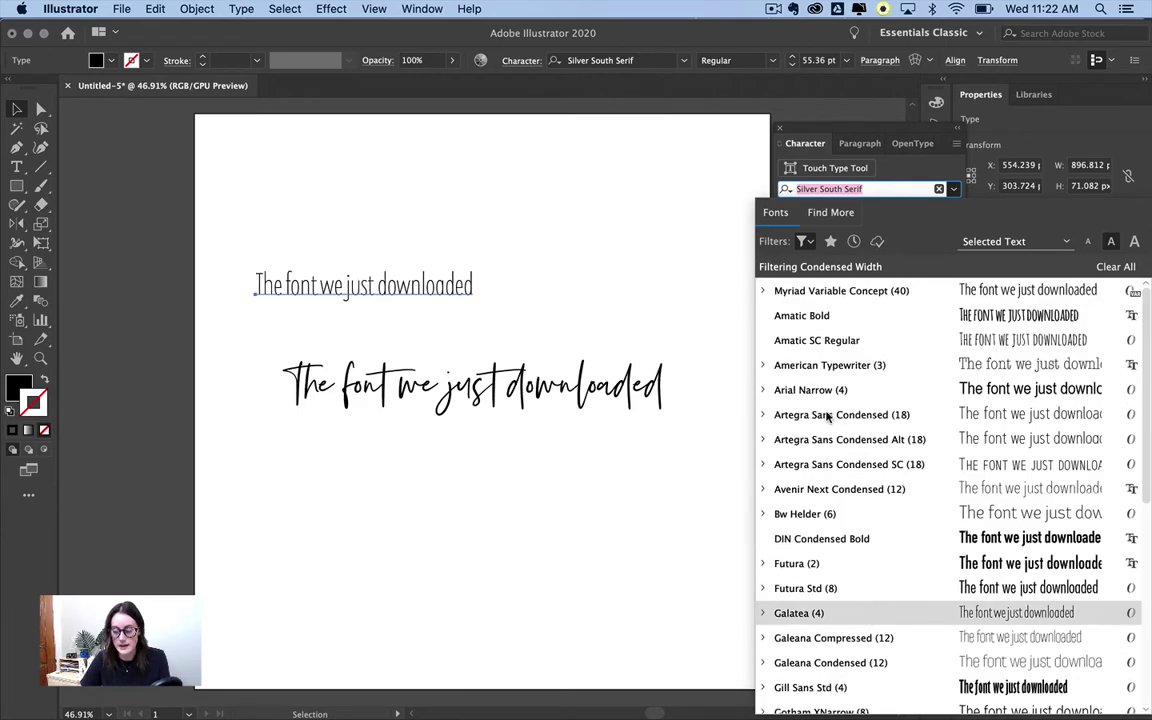
pyautogui.click(930, 367)
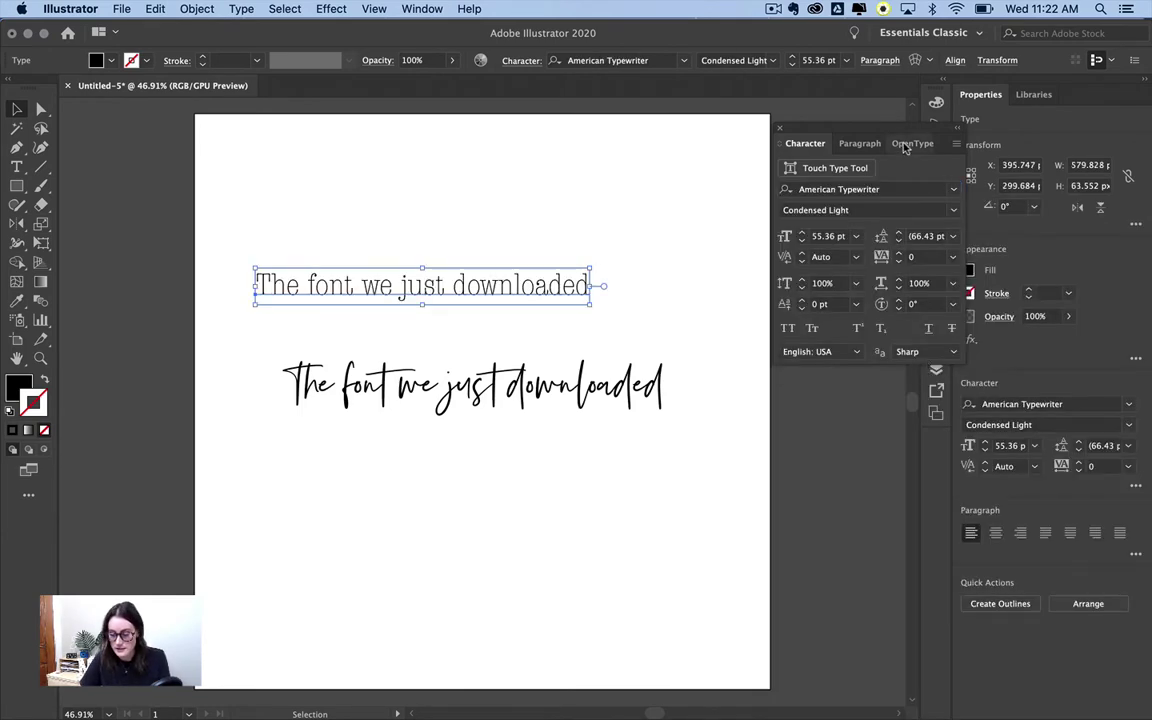
pyautogui.click(953, 190)
# - Clear the Condensed Width filter, apply Black Diamond, and enlarge the headline to 87.6 pt
pyautogui.click(805, 241)
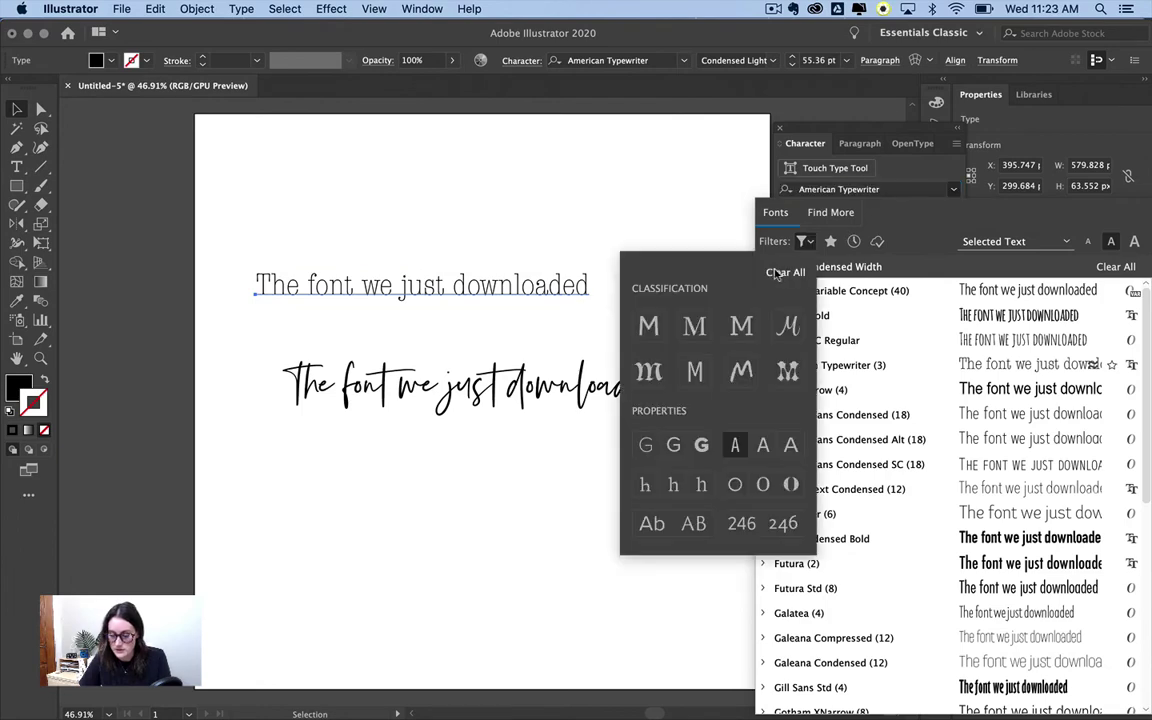
pyautogui.click(785, 270)
pyautogui.click(806, 242)
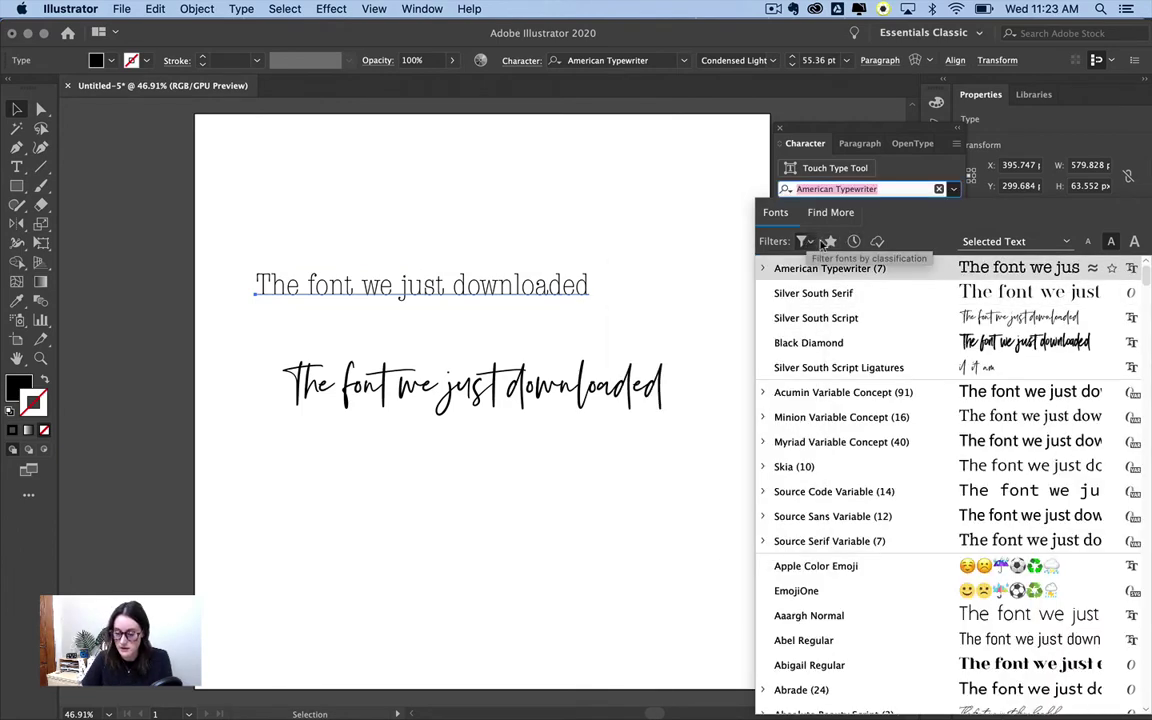
pyautogui.click(866, 189)
pyautogui.write('BLACK')
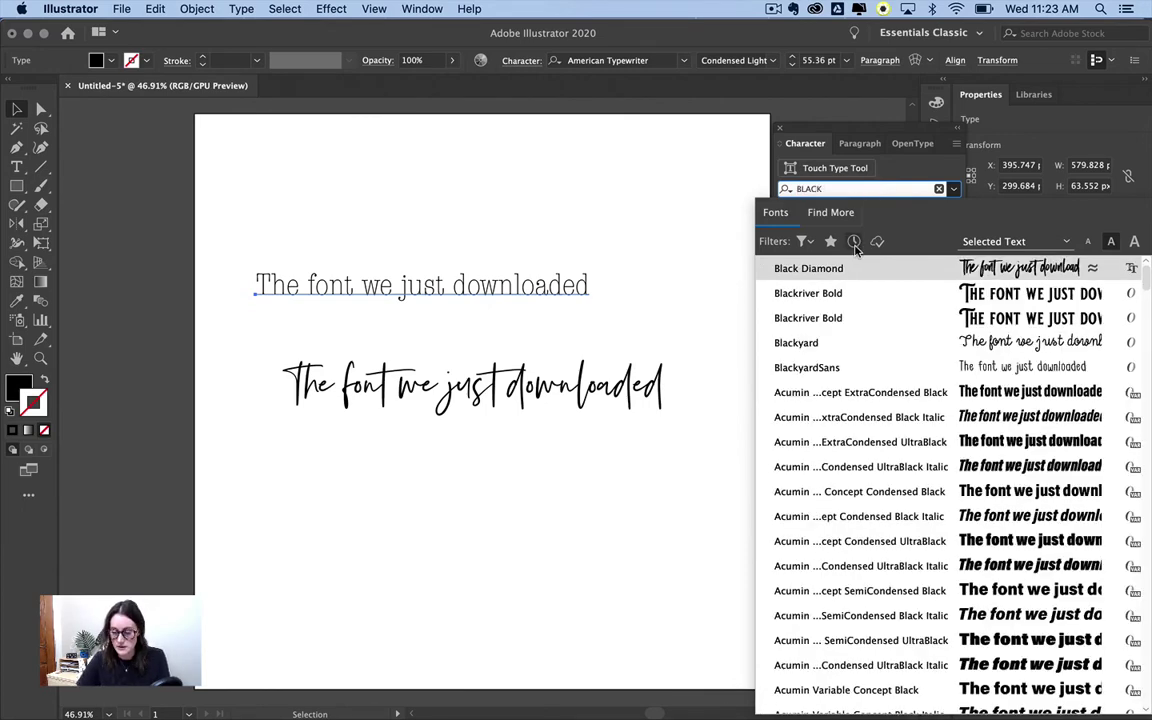
pyautogui.press('Return')
pyautogui.moveTo(515, 288); pyautogui.dragTo(643, 292)
# - Add Black Diamond to favorite fonts, then remove the favorites filter to list all fonts
pyautogui.click(938, 187)
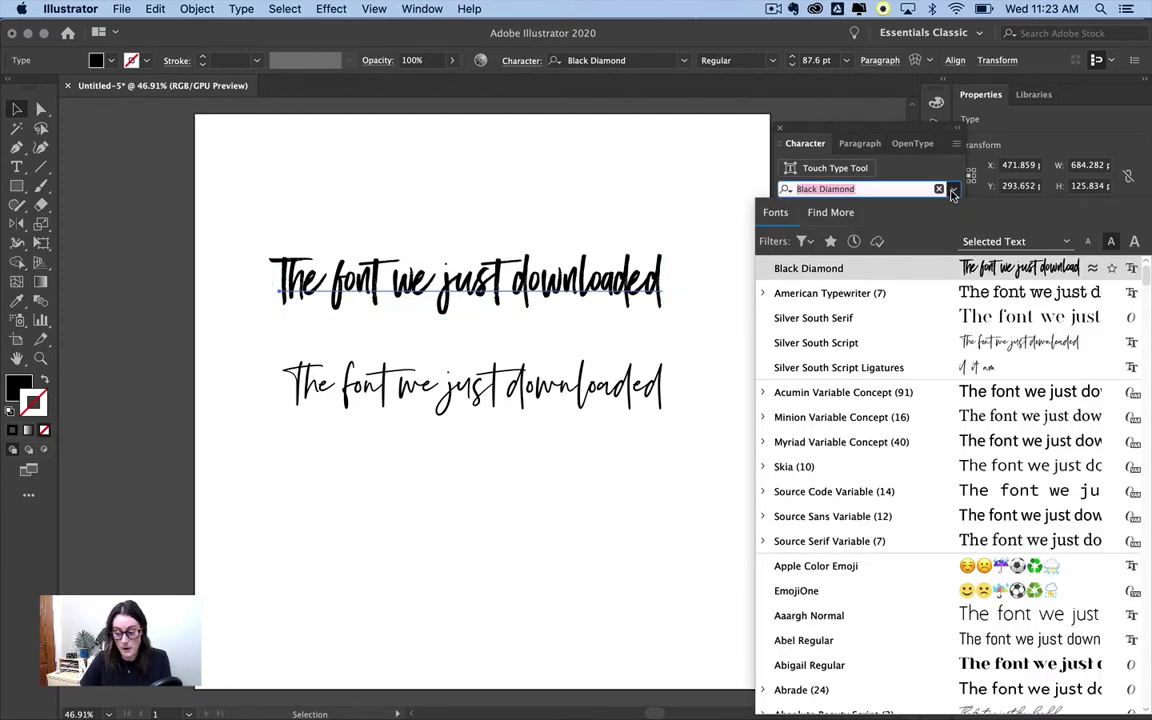
pyautogui.click(1112, 270)
pyautogui.click(830, 241)
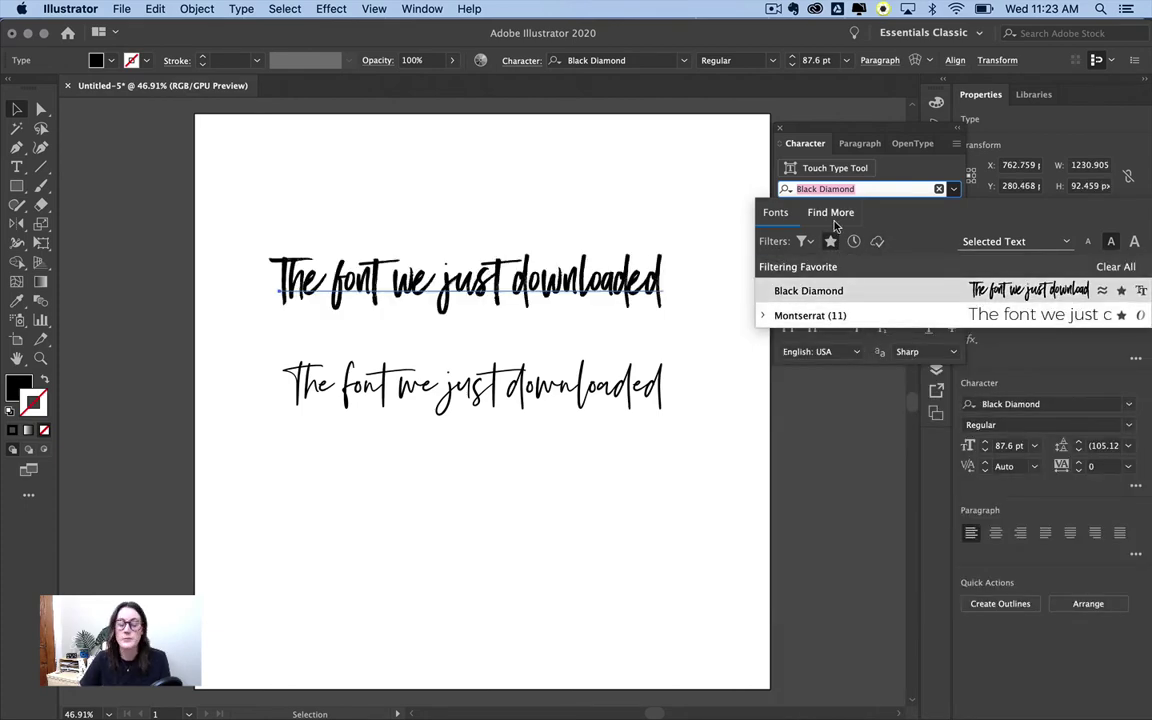
pyautogui.click(954, 188)
pyautogui.click(955, 188)
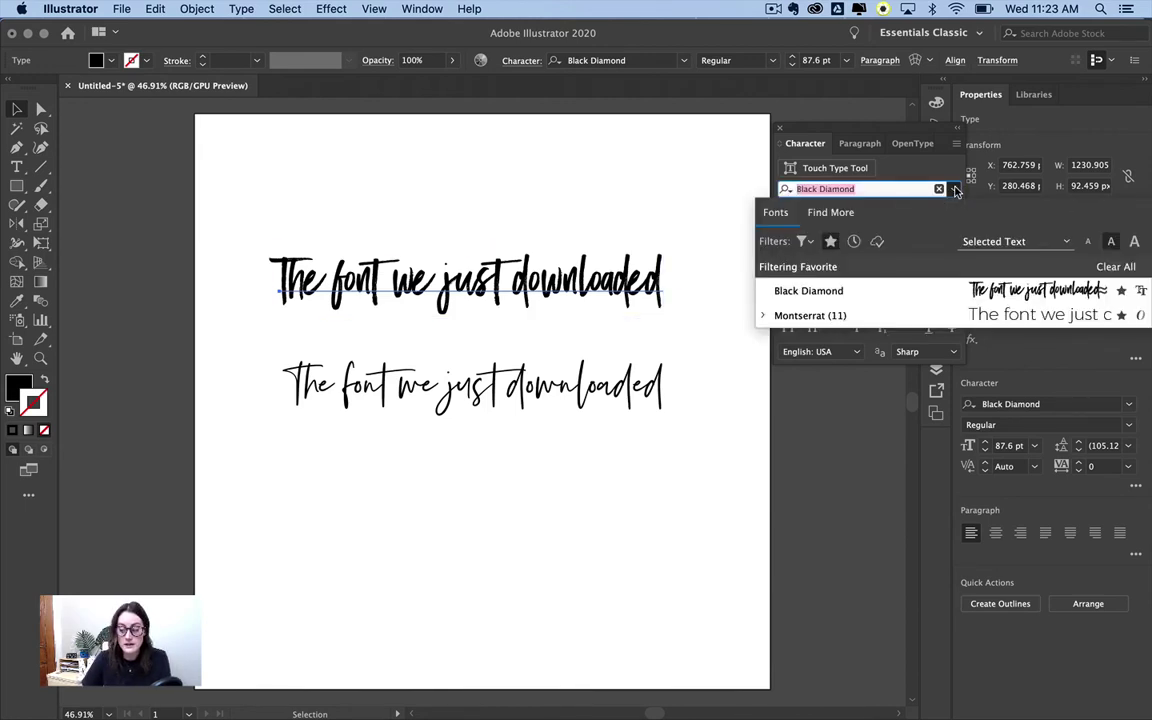
pyautogui.click(1100, 268)
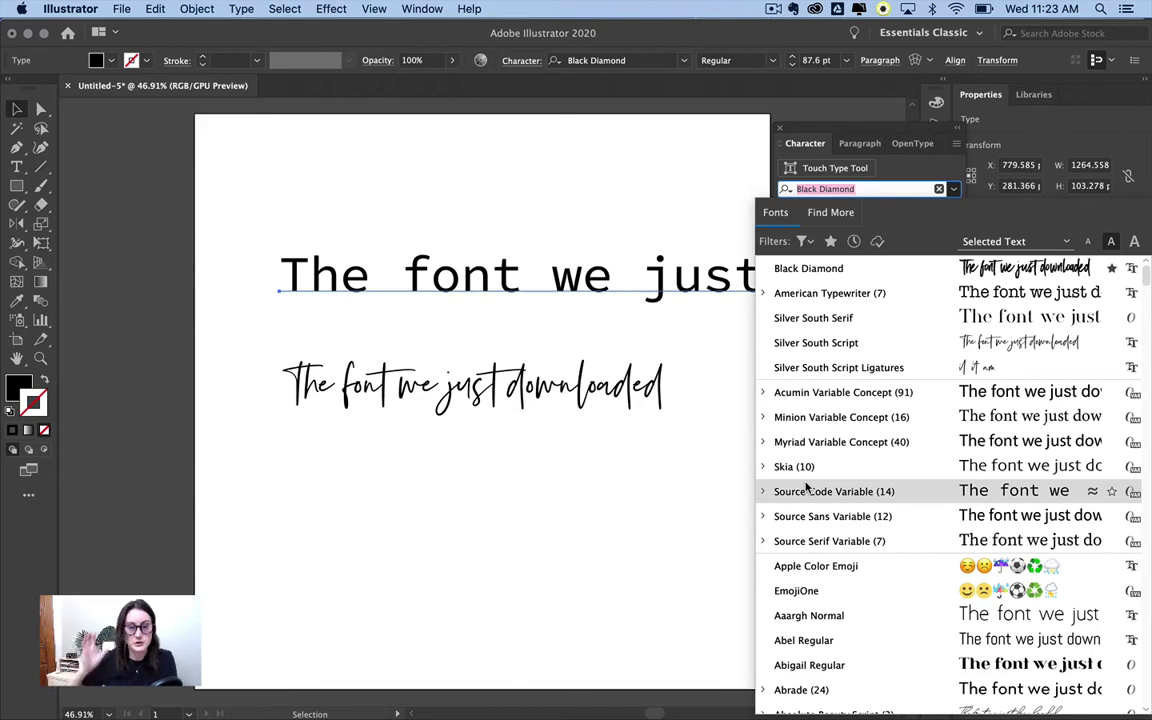
# - Browse the unfiltered font list and reopen the Classification/Properties filters popup
pyautogui.scroll(-20, 806, 486)
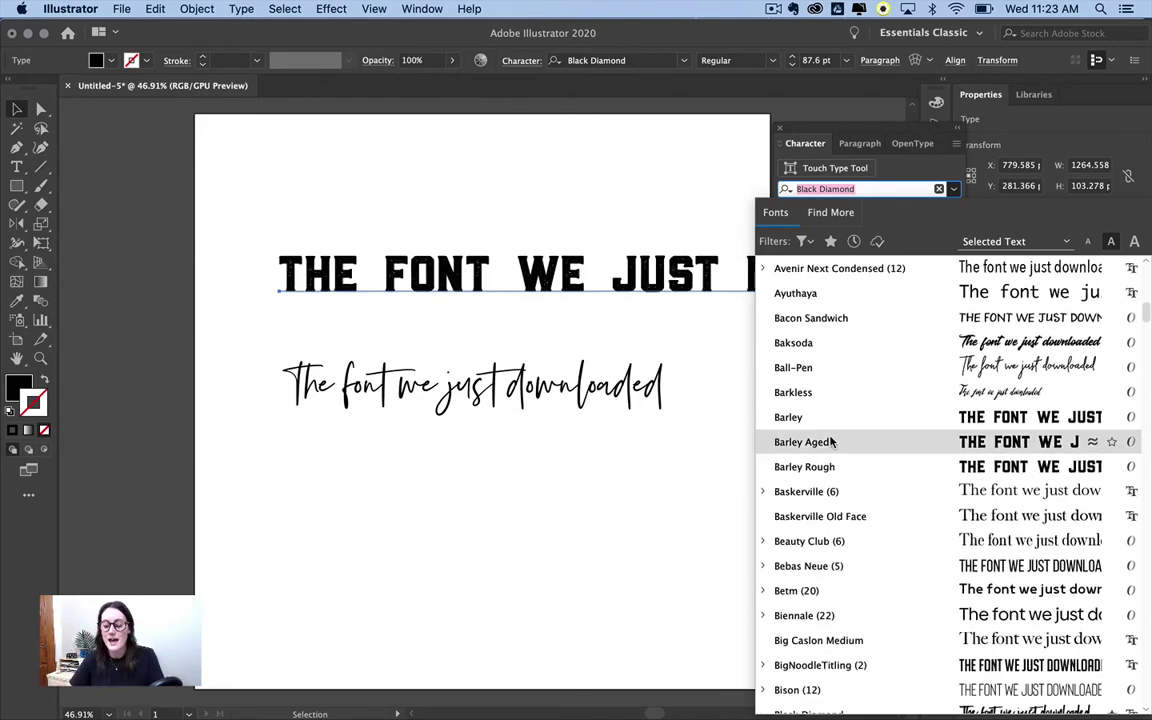
pyautogui.scroll(-20, 830, 442)
pyautogui.scroll(-20, 830, 442)
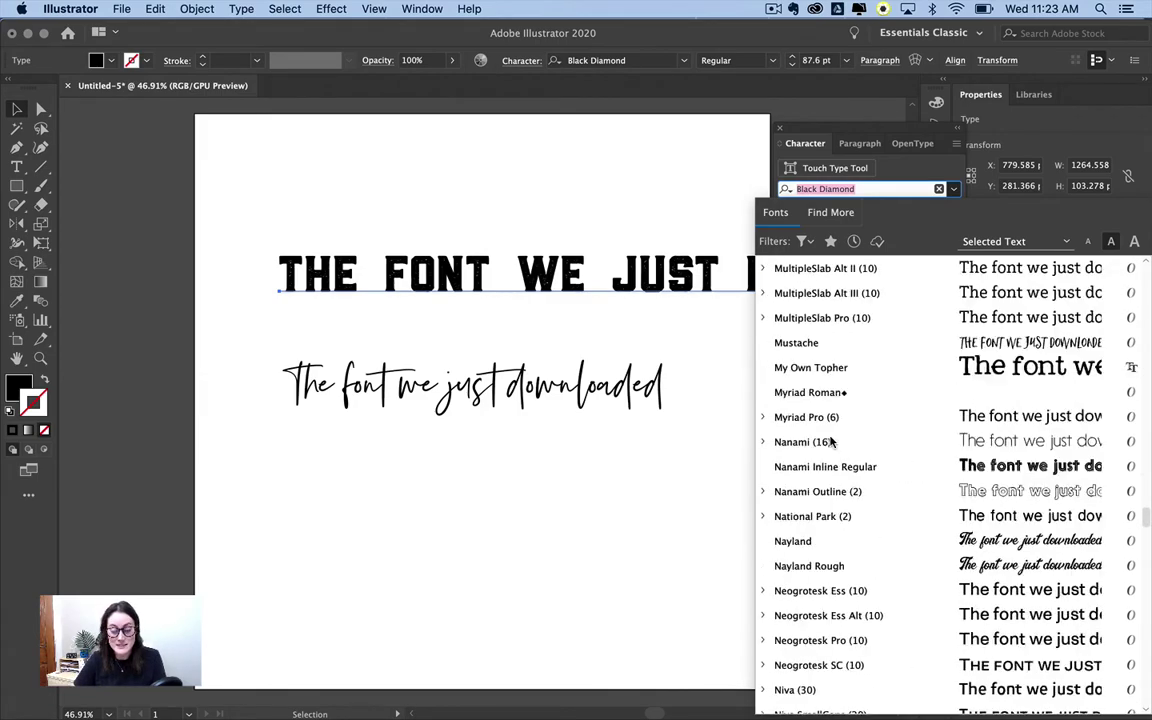
pyautogui.click(803, 241)
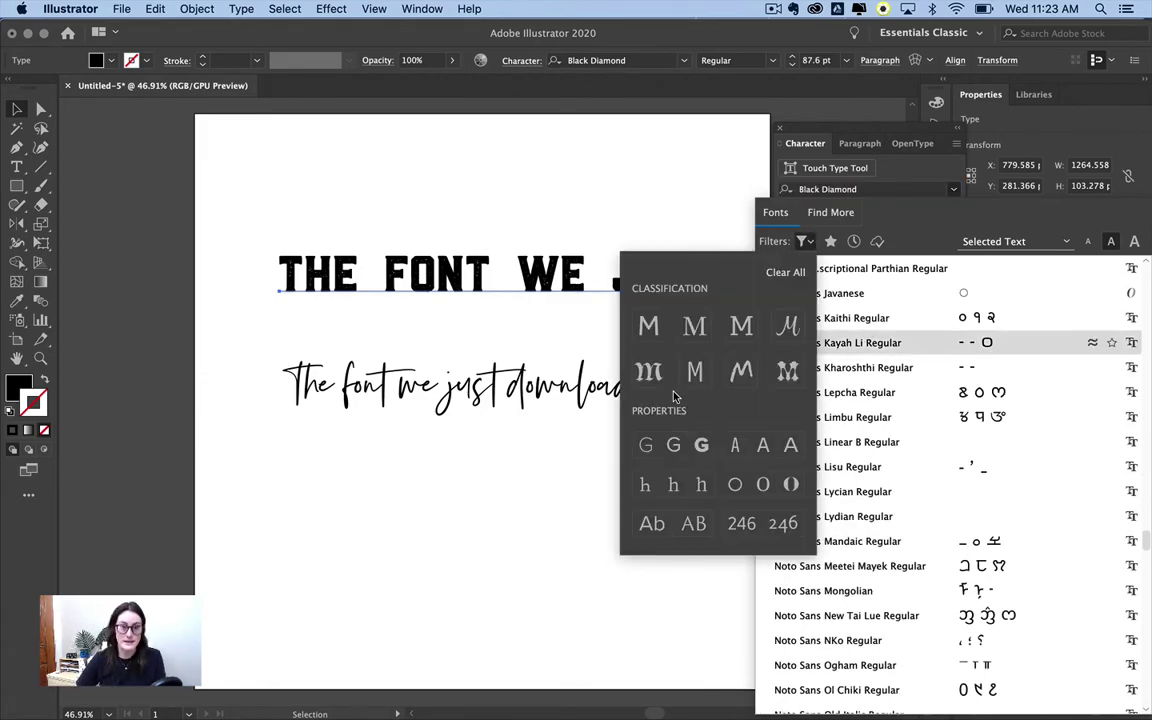